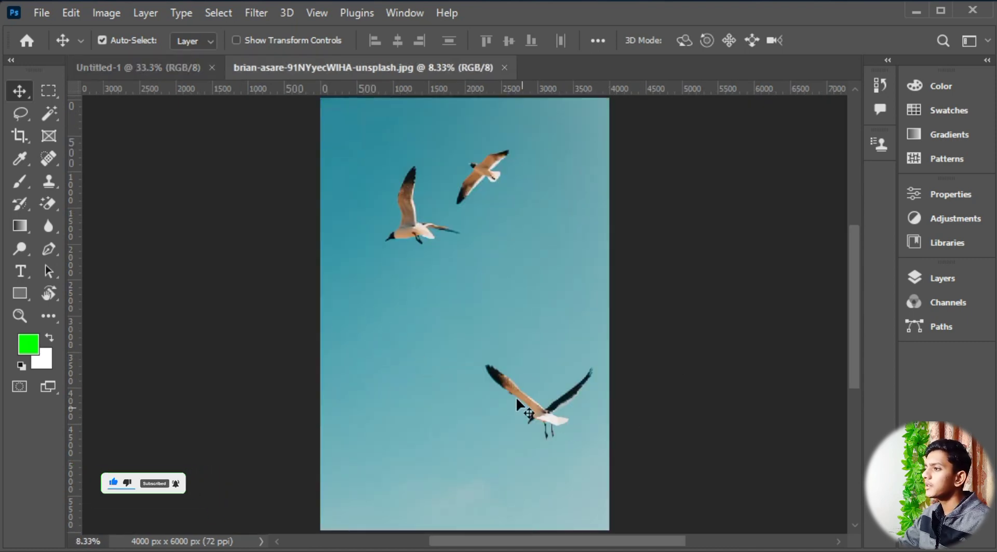
Step: Add a new empty layer above the Background layer
left_click(49, 184)
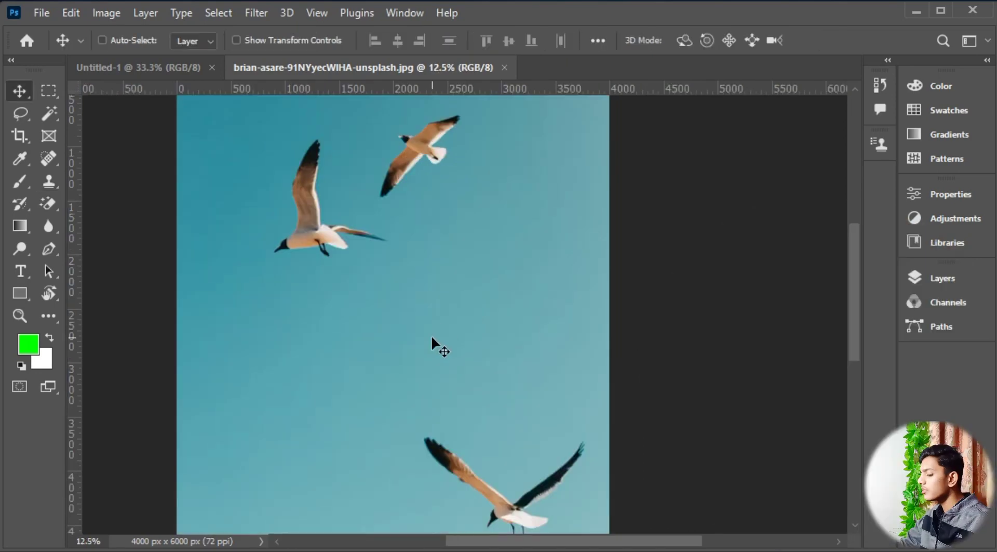
scroll(431, 335, "down", 1)
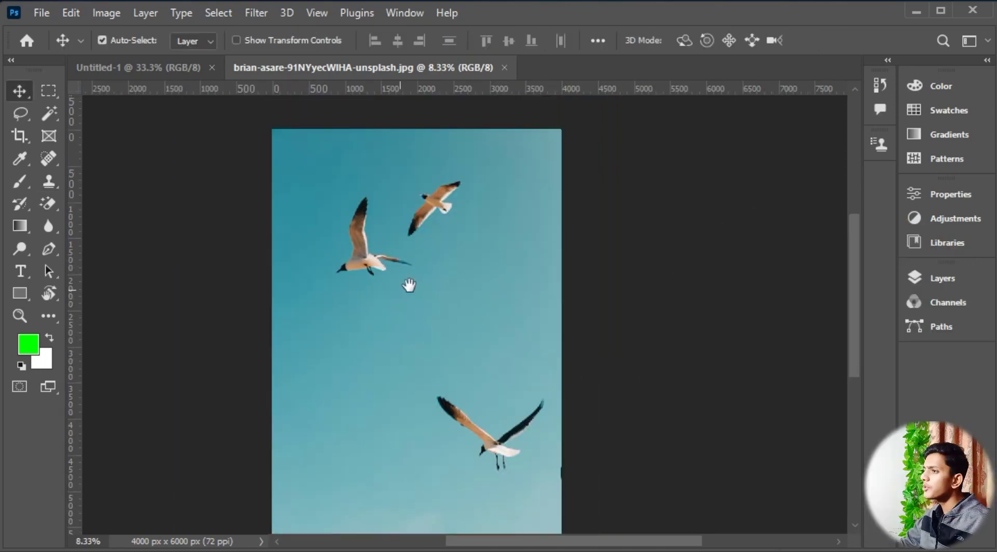
left_click(499, 306)
left_click(969, 283)
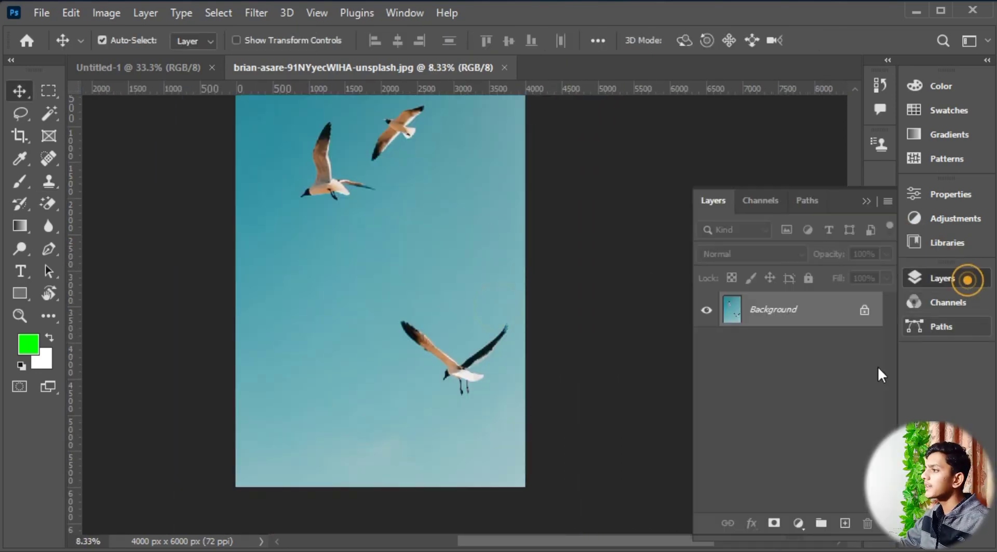
left_click(850, 526)
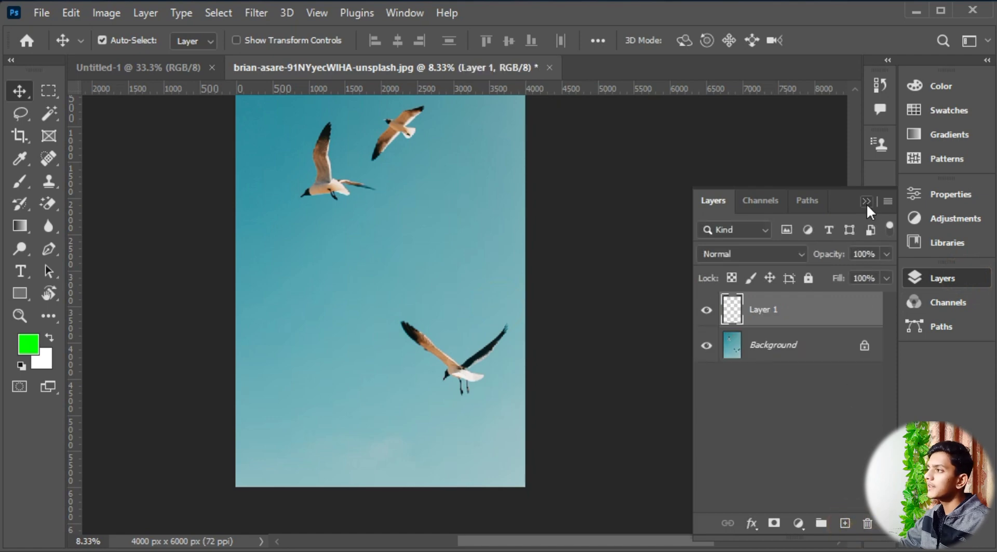
left_click(866, 201)
left_click_drag(558, 149, 558, 180)
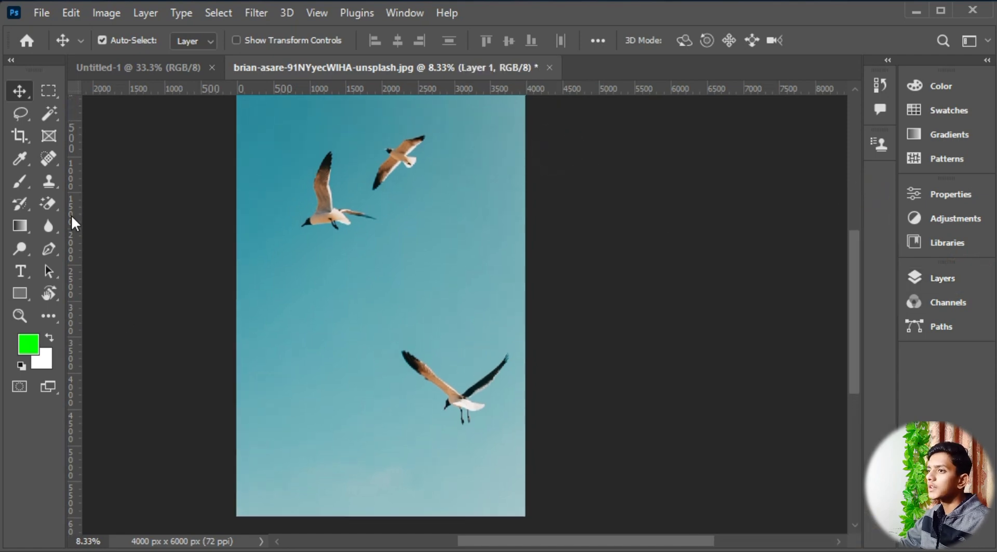
Step: Activate the Clone Stamp tool, sample the bird on the left of the photo, and set Sample to All Layers
left_click(49, 177)
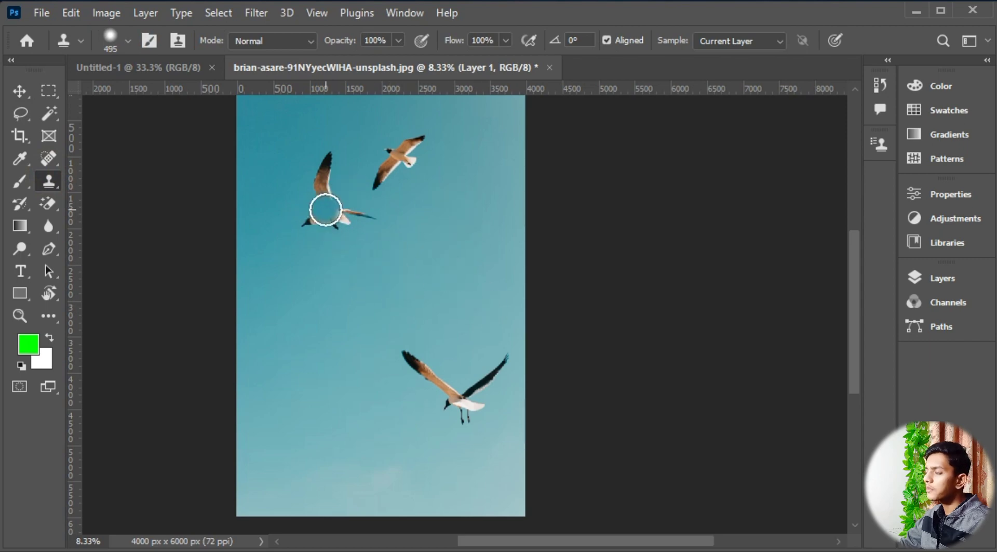
key("alt")
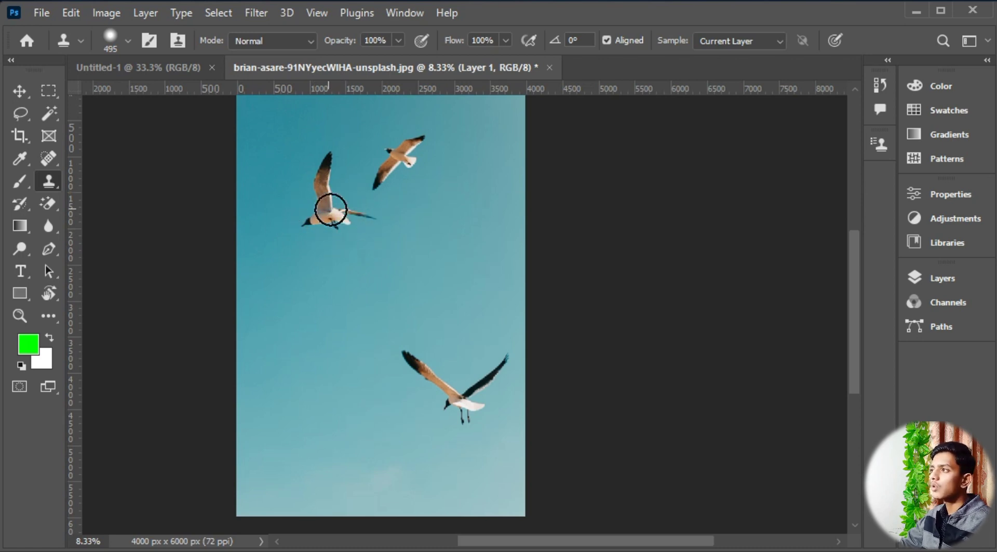
left_click(336, 304)
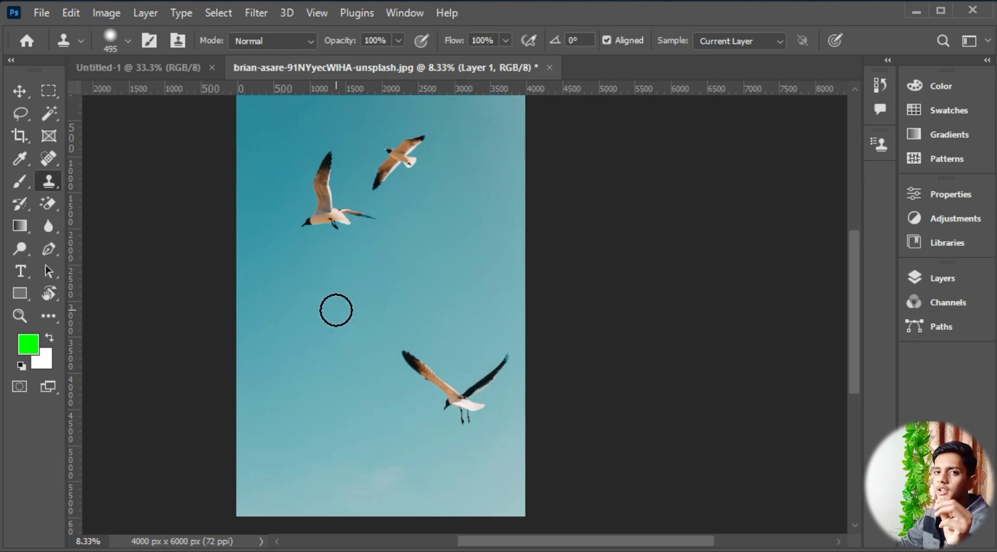
left_click(734, 38)
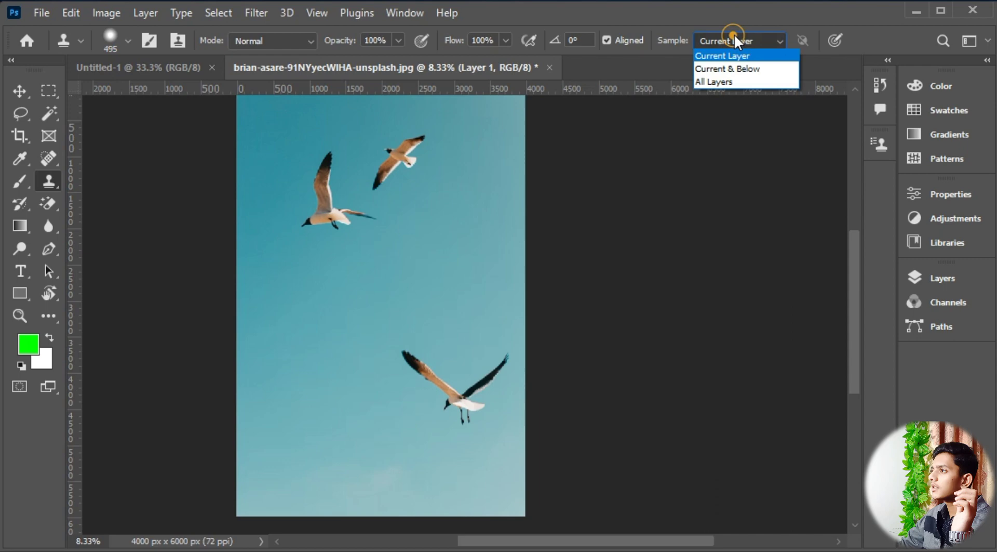
left_click(746, 83)
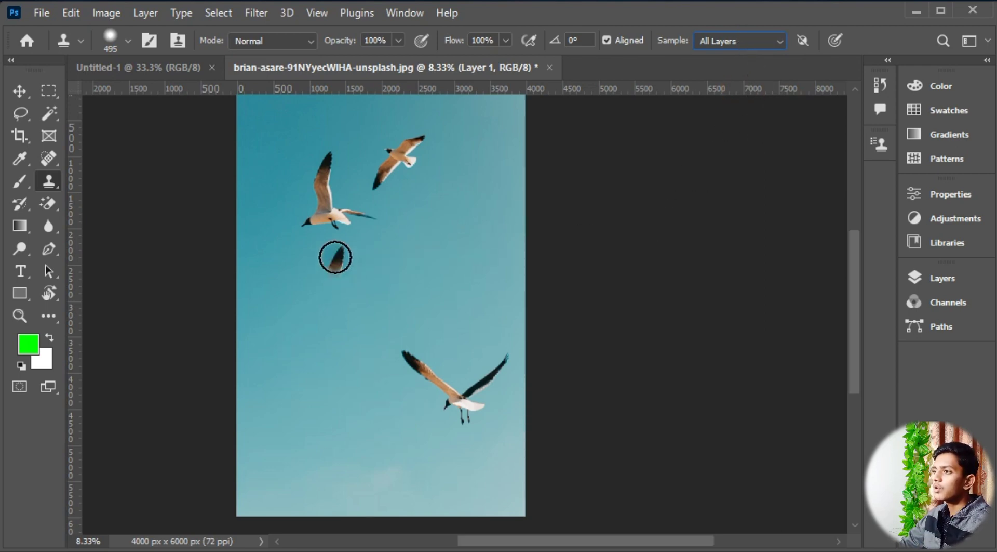
Step: Clone the three birds and the surrounding sky lower down in the photo on Layer 1, in Normal mode
mouse_move(335, 257)
left_mouse_down()
mouse_move(331, 313)
mouse_move(311, 345)
mouse_move(362, 336)
mouse_move(378, 300)
mouse_move(356, 278)
mouse_move(314, 309)
mouse_move(328, 321)
mouse_move(394, 299)
mouse_move(435, 248)
mouse_move(434, 229)
mouse_move(409, 241)
mouse_move(400, 272)
mouse_move(439, 240)
mouse_move(409, 234)
mouse_move(383, 287)
mouse_move(386, 267)
left_mouse_up()
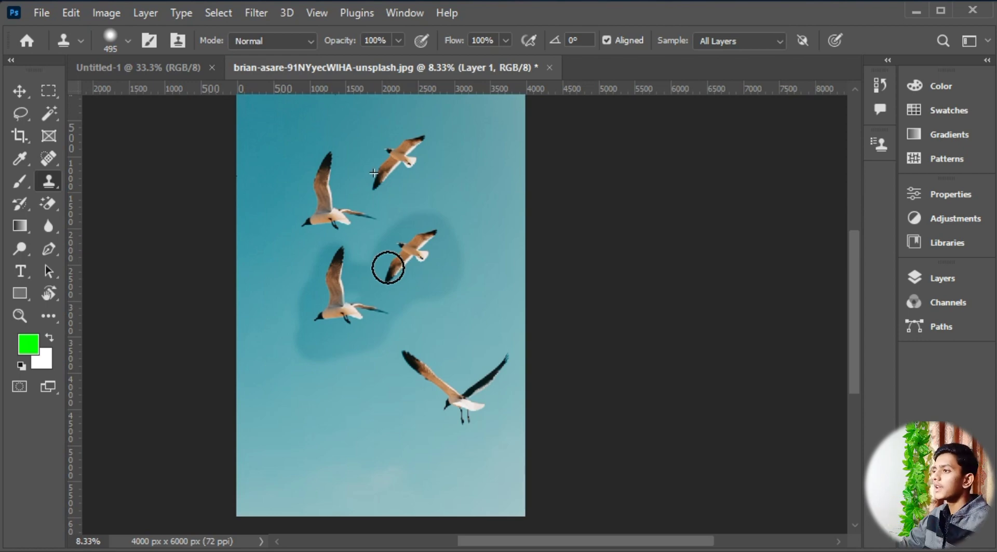
mouse_move(388, 267)
left_mouse_down()
mouse_move(390, 309)
mouse_move(422, 297)
mouse_move(427, 220)
mouse_move(384, 211)
mouse_move(367, 236)
mouse_move(364, 259)
mouse_move(404, 253)
mouse_move(380, 212)
mouse_move(345, 238)
mouse_move(343, 262)
mouse_move(374, 276)
mouse_move(337, 234)
mouse_move(308, 284)
mouse_move(329, 303)
mouse_move(334, 246)
mouse_move(305, 258)
mouse_move(299, 291)
mouse_move(314, 322)
mouse_move(367, 274)
mouse_move(298, 285)
mouse_move(294, 347)
mouse_move(333, 364)
mouse_move(322, 335)
mouse_move(320, 369)
mouse_move(377, 338)
mouse_move(367, 317)
mouse_move(357, 353)
mouse_move(393, 359)
mouse_move(435, 326)
mouse_move(431, 316)
mouse_move(407, 349)
mouse_move(439, 356)
mouse_move(453, 306)
mouse_move(410, 302)
mouse_move(398, 367)
mouse_move(460, 401)
mouse_move(479, 366)
mouse_move(446, 401)
mouse_move(486, 456)
mouse_move(489, 422)
mouse_move(395, 446)
mouse_move(446, 456)
mouse_move(443, 363)
left_mouse_up()
key("ctrl+z")
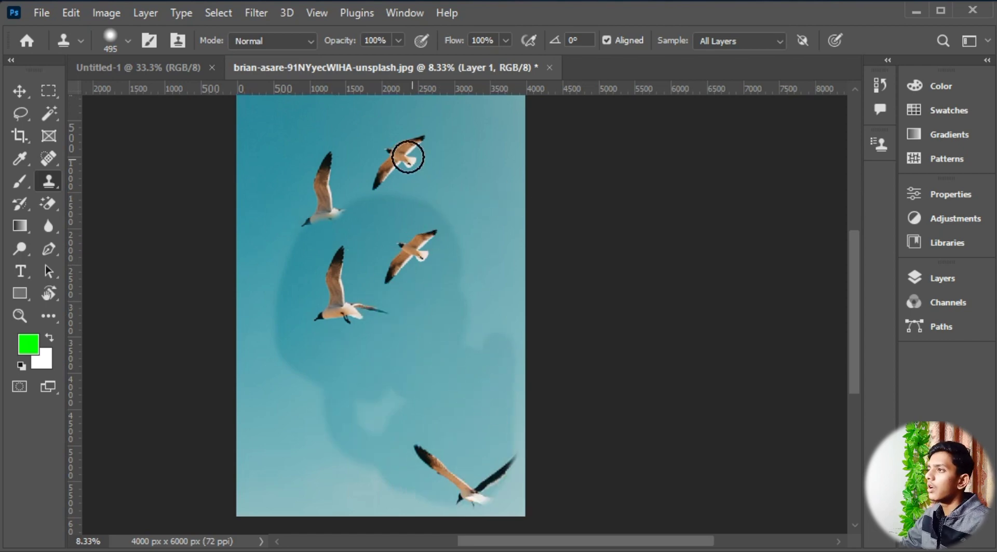
left_click(294, 41)
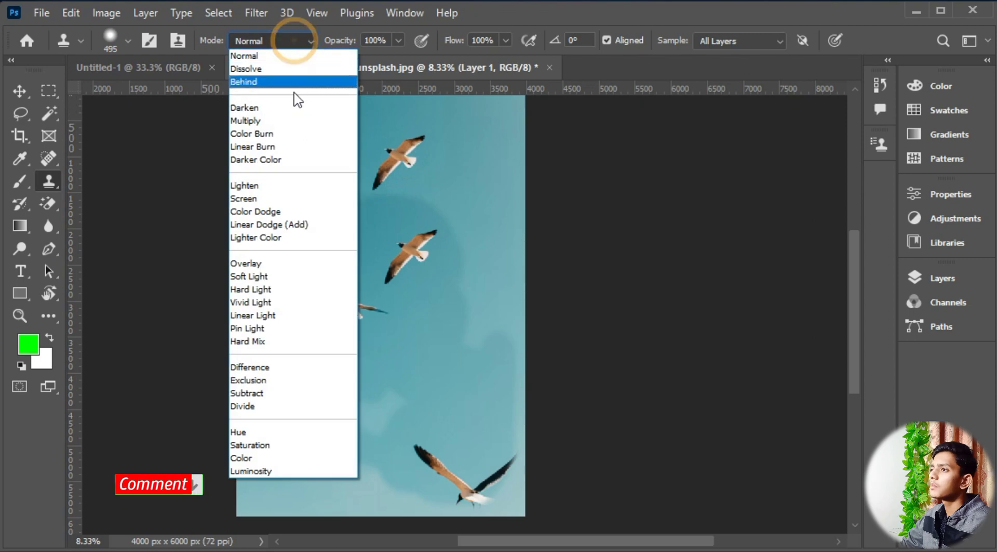
left_click(407, 178)
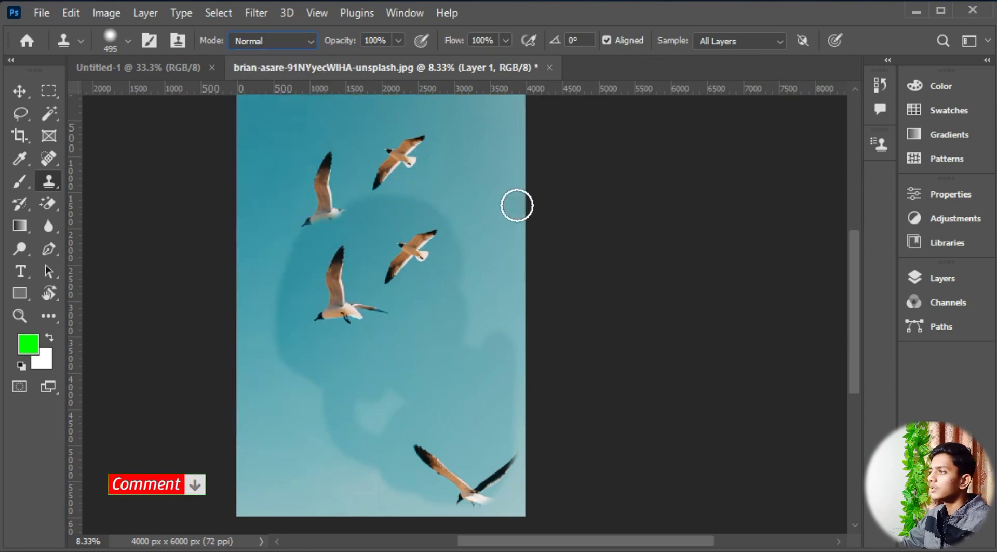
Step: Toggle Layer 1's visibility several times to compare the cloned birds with the original photo
left_click(918, 274)
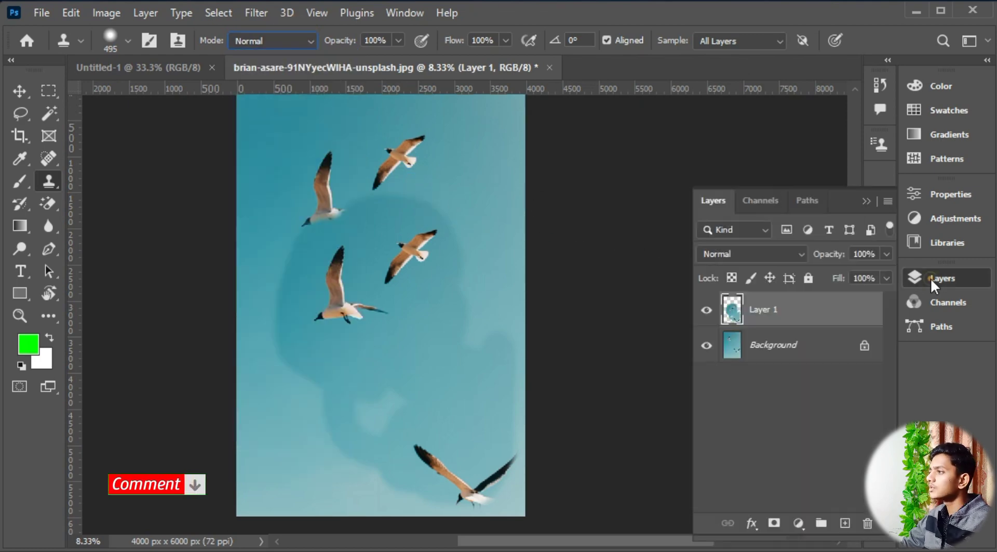
left_click(707, 312)
left_click(708, 310)
left_click(708, 310)
left_click(708, 311)
left_click(707, 310)
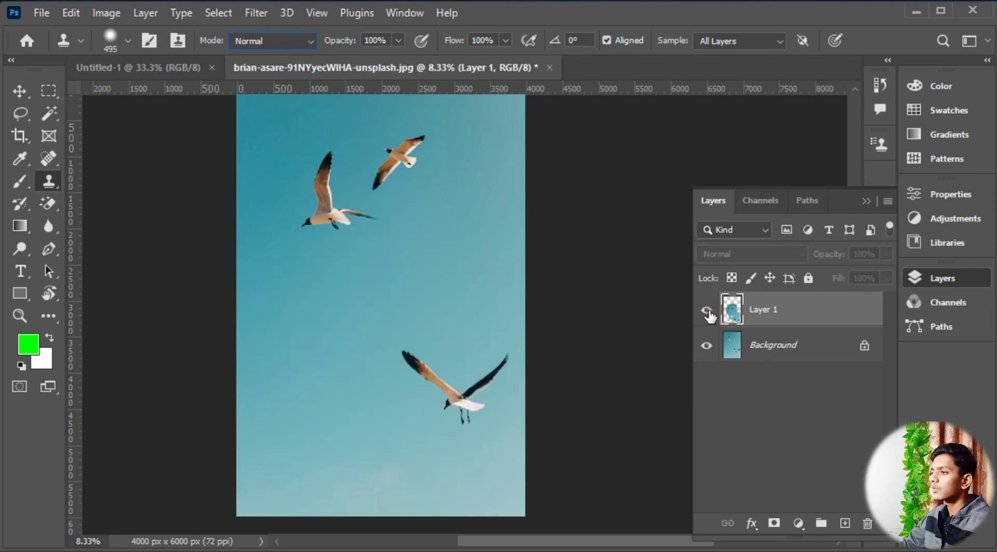
left_click(708, 311)
Step: Erase cloned sky on Layer 1 below the upper two copied birds, with the eraser at 62 px and 120 px
key("e")
left_click(128, 40)
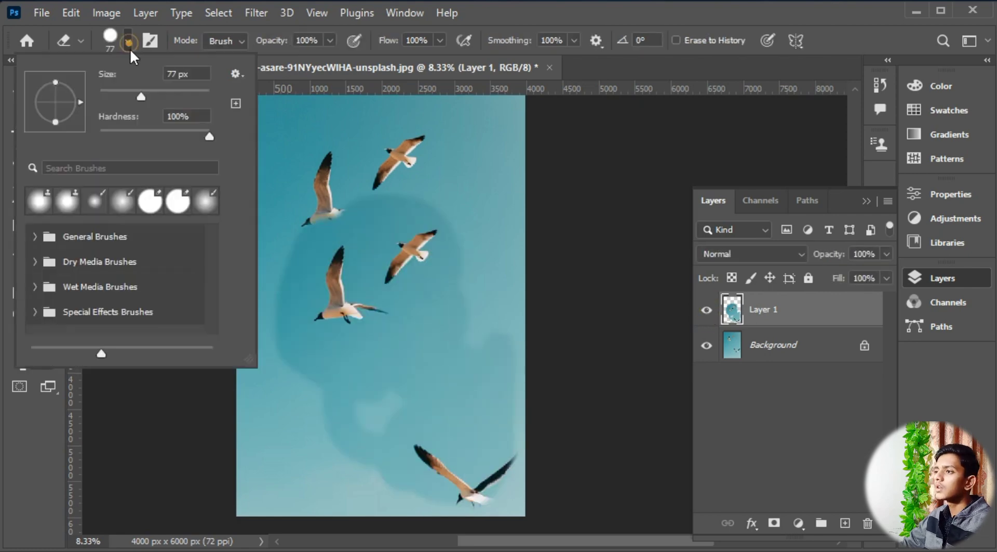
left_click_drag(142, 96, 133, 96)
key("Return")
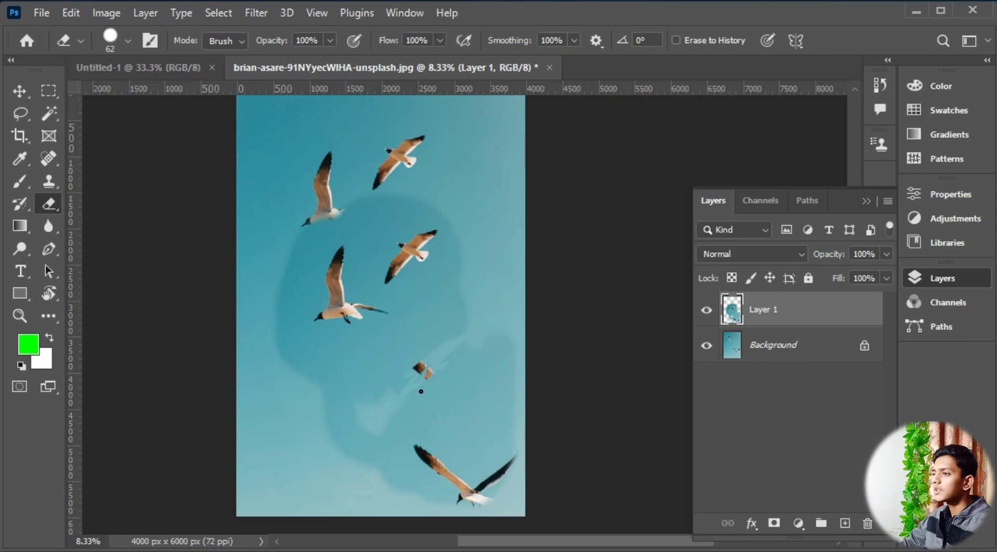
left_click_drag(422, 392, 395, 413)
left_click(128, 41)
left_click_drag(133, 97, 156, 96)
left_click_drag(361, 403, 336, 416)
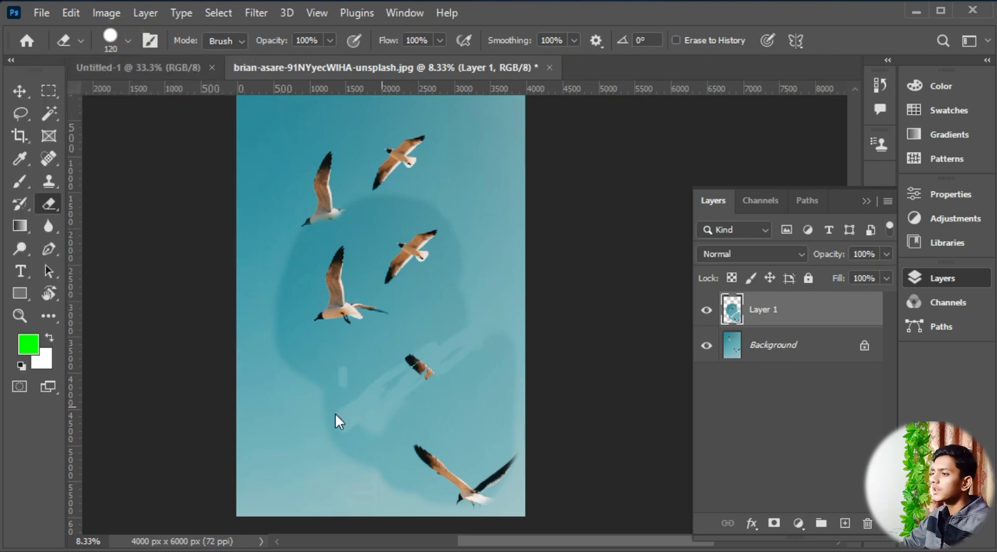
Step: Erase the remaining cloned areas of Layer 1 around the upper two copied birds, finishing with a 199 px eraser
left_click_drag(461, 314, 417, 344)
left_click(128, 40)
left_click_drag(155, 96, 176, 96)
left_click_drag(383, 351, 447, 307)
left_click(128, 40)
left_click_drag(175, 96, 186, 96)
mouse_move(514, 344)
left_mouse_down()
mouse_move(400, 501)
mouse_move(447, 283)
mouse_move(398, 430)
mouse_move(510, 329)
mouse_move(506, 458)
left_mouse_up()
scroll(409, 282, "up", 4)
left_click(128, 40)
left_click_drag(186, 96, 170, 96)
left_click_drag(495, 261, 600, 153)
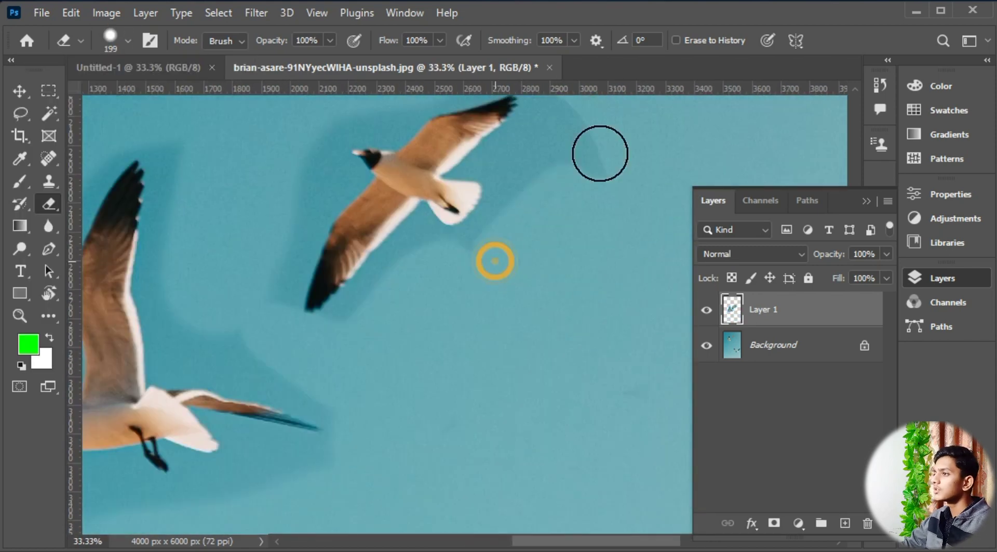
Step: Move the two cloned birds on Layer 1 slightly to the right
key("v")
scroll(581, 285, "down", 3)
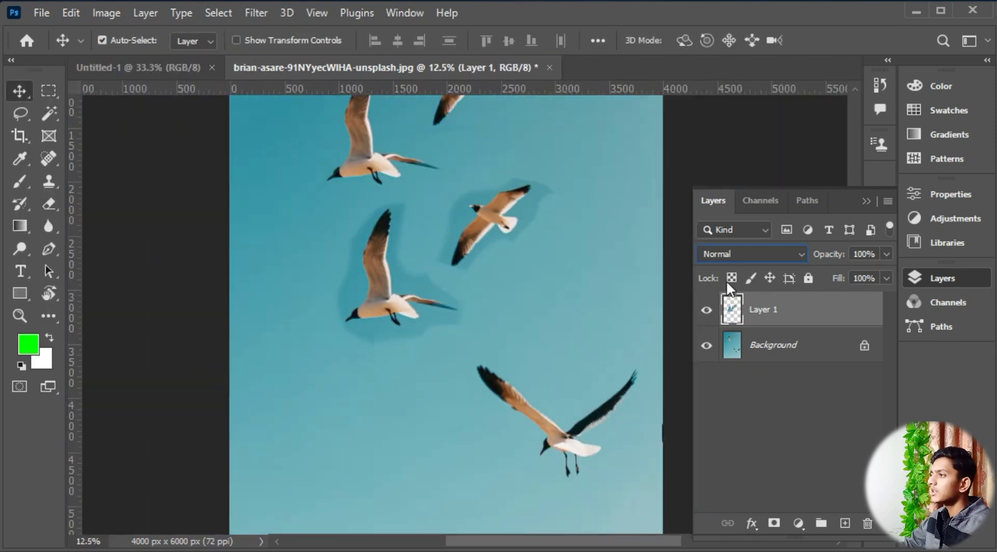
left_click_drag(395, 269, 424, 265)
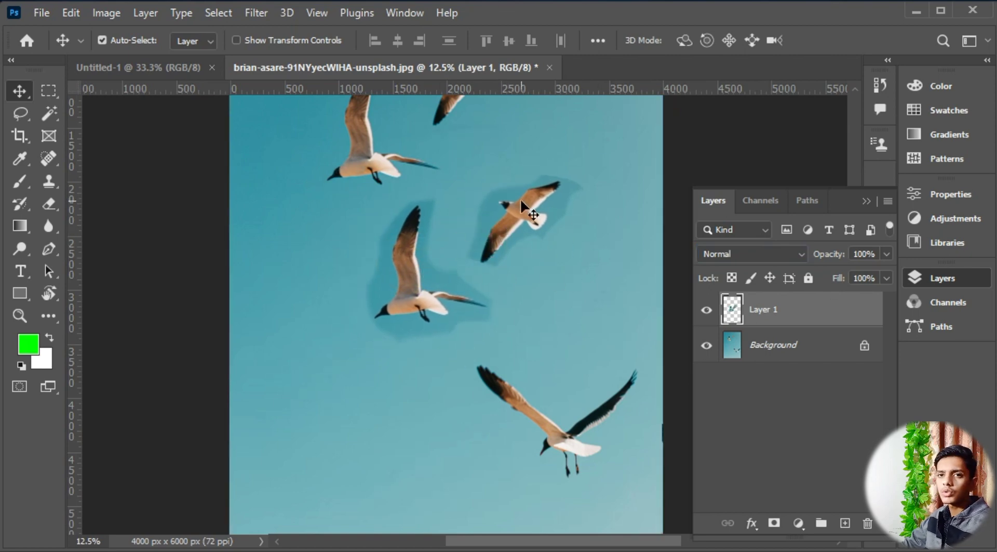
left_click_drag(567, 200, 568, 208)
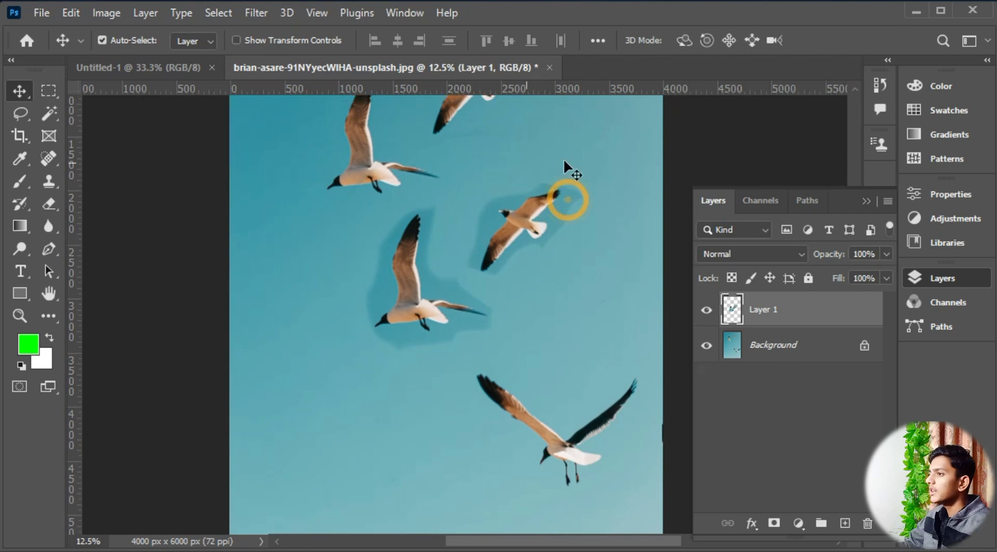
left_click_drag(528, 168, 528, 186)
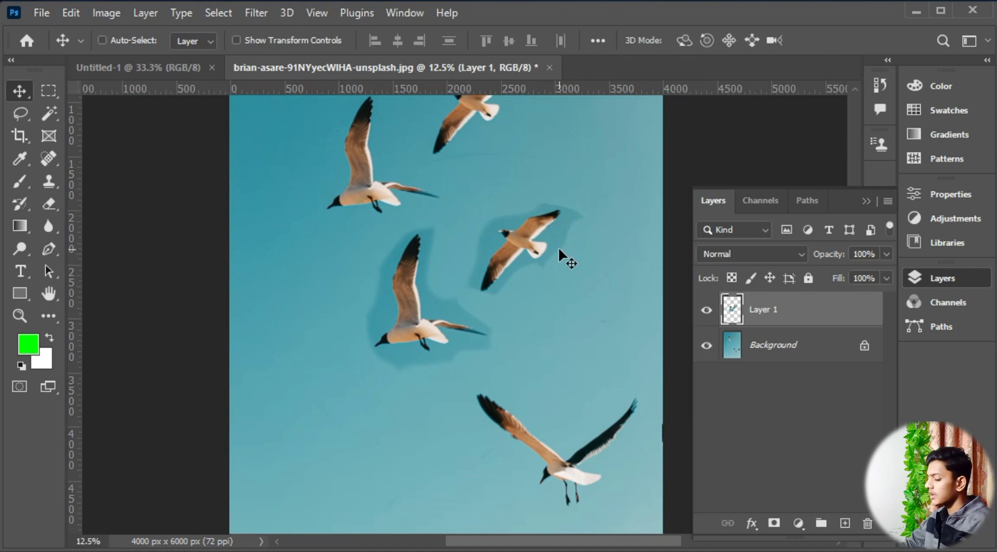
Step: Toggle Layer 1's visibility to examine the cloned birds and their edges against the background at 33.3% zoom
scroll(559, 247, "up", 3)
left_click_drag(578, 247, 462, 323)
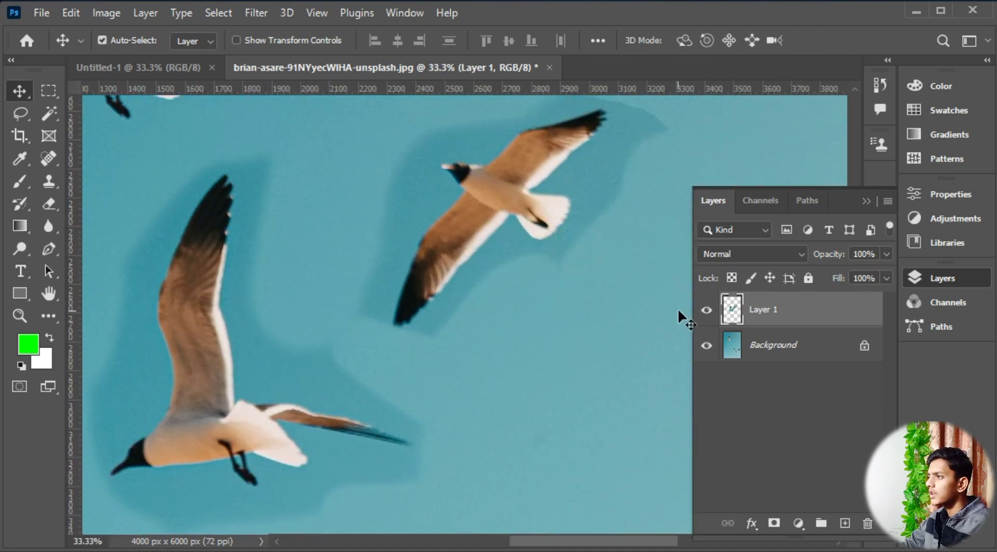
left_click(708, 310)
left_click(707, 310)
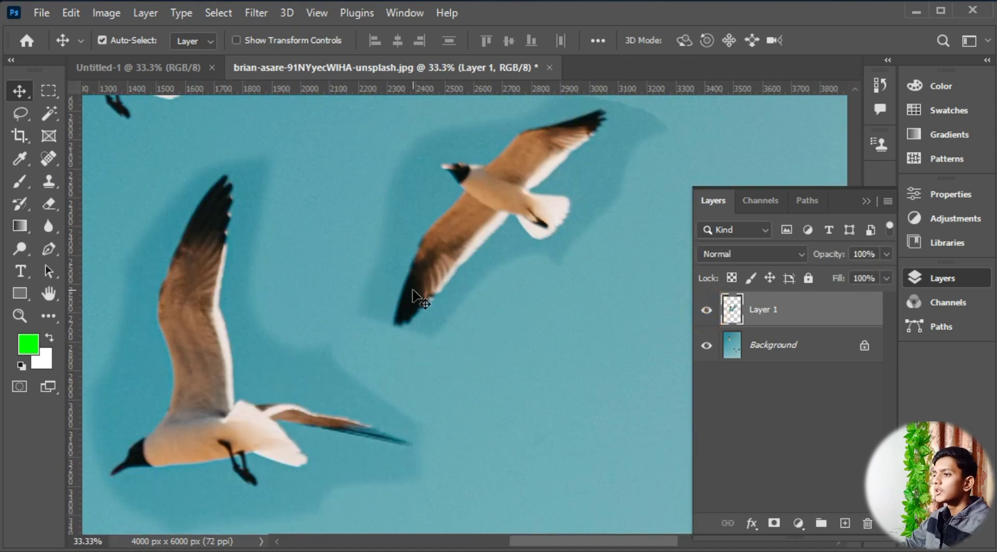
key("ctrl+comma")
key("ctrl+comma")
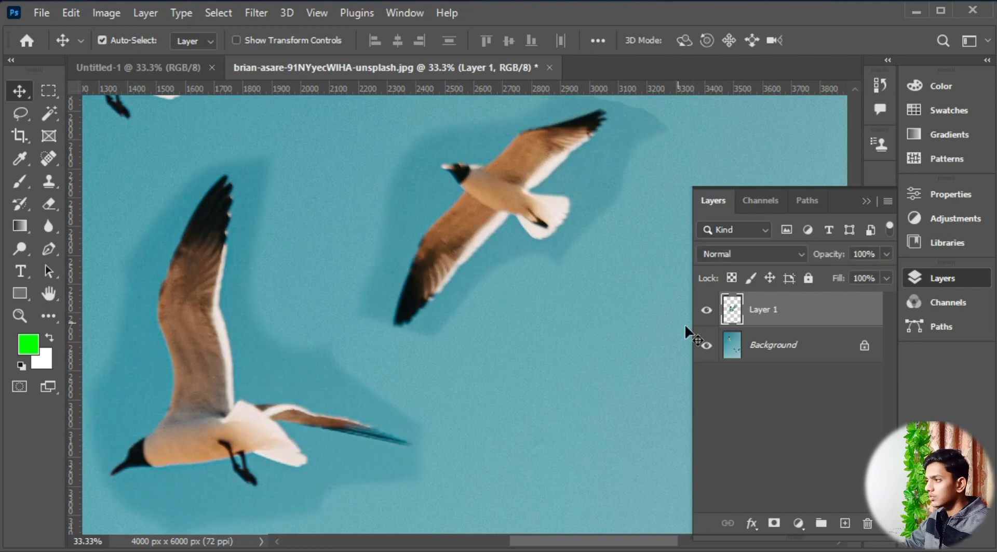
Step: Delete Layer 1 so that only the Background layer is left
left_click_drag(829, 311, 868, 523)
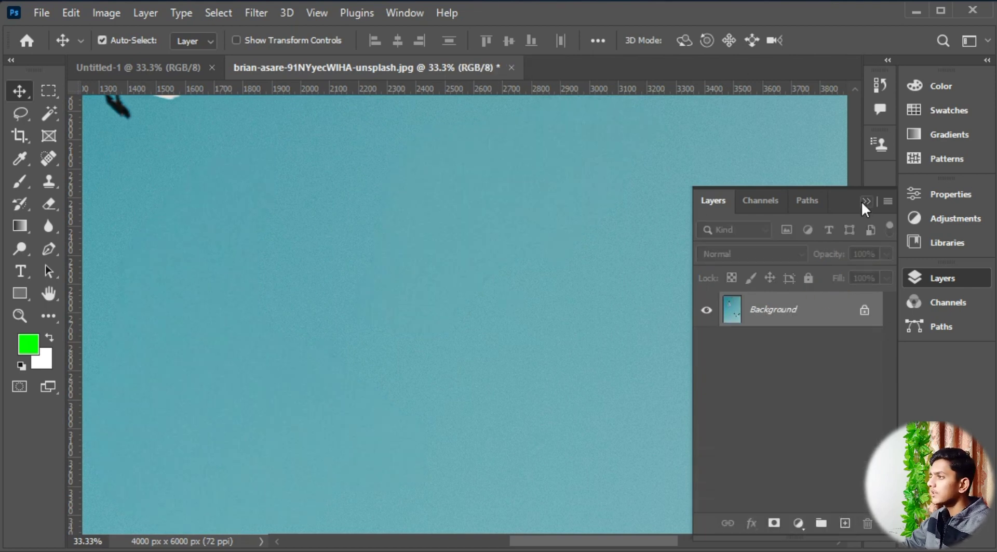
left_click(862, 201)
Step: Open the Clone Source settings
key("ctrl+minus")
key("ctrl+minus")
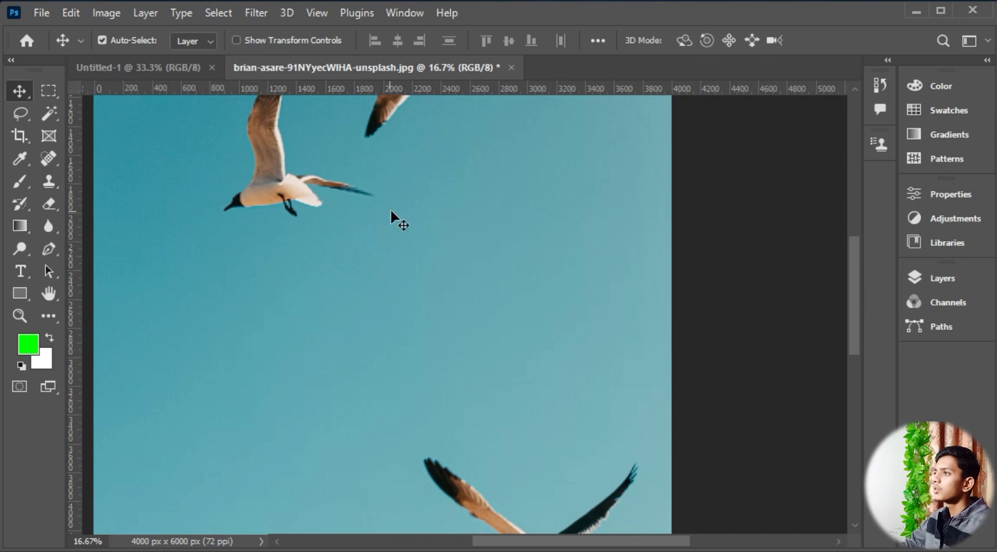
left_click(405, 11)
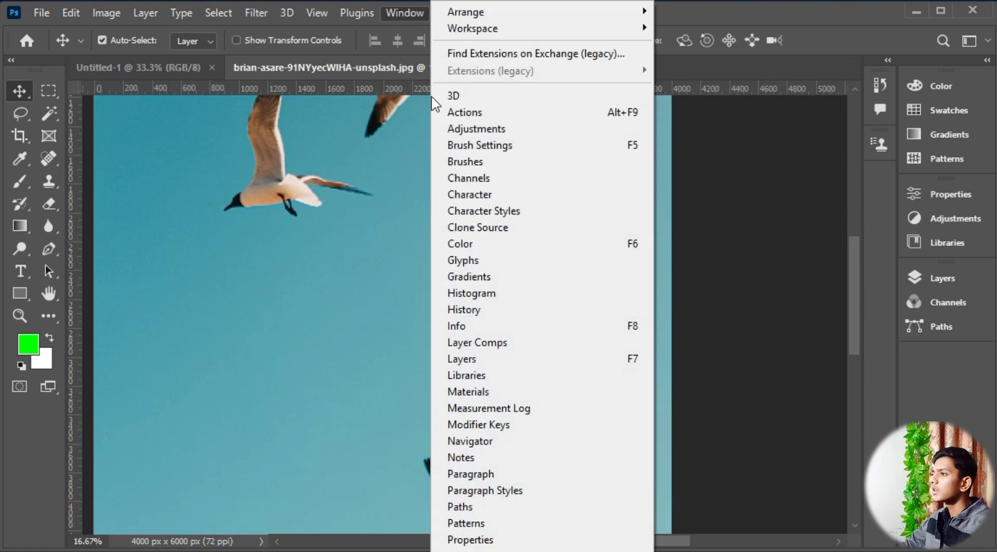
left_click(463, 232)
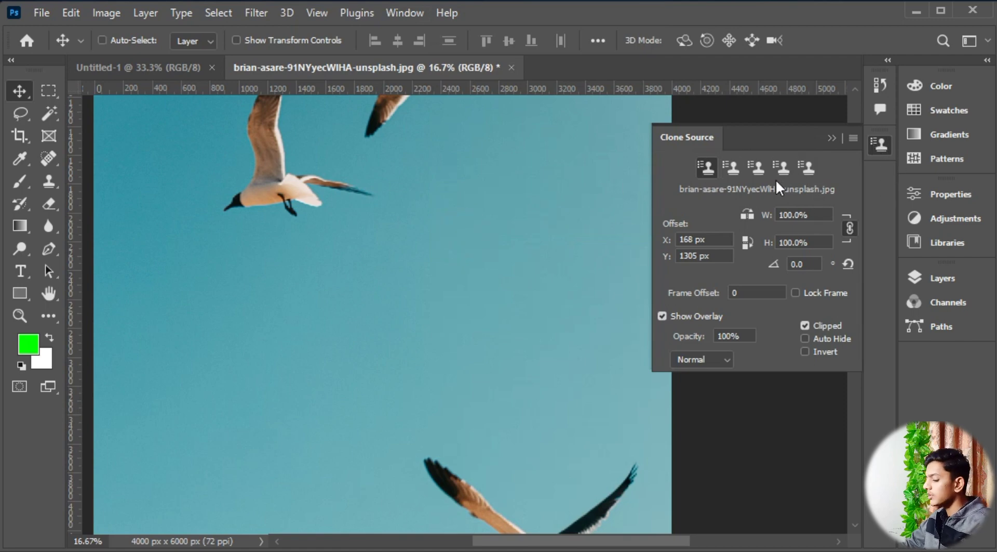
Step: Clone the left bird into the empty sky below it with the Clone Stamp, using the first clone source
key("ctrl+minus")
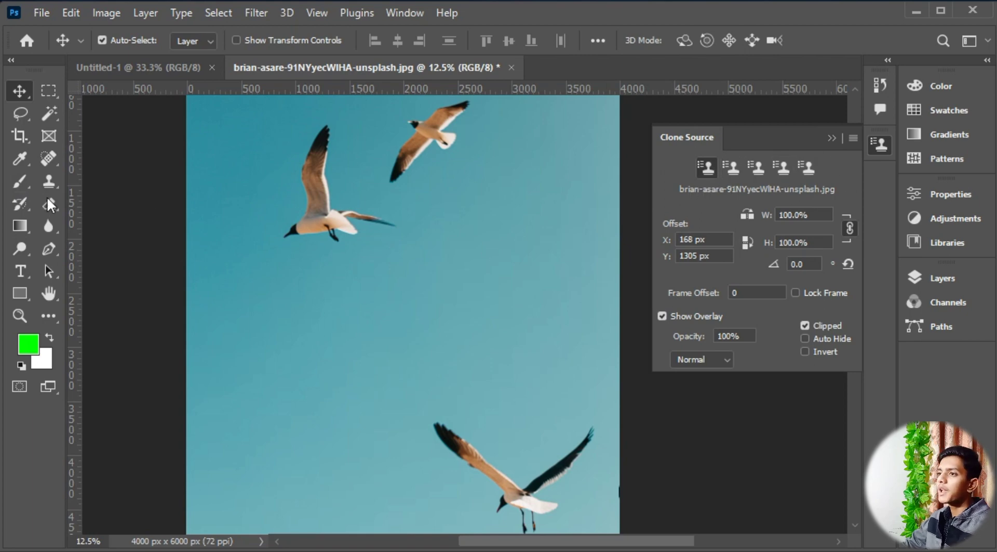
left_click(48, 181)
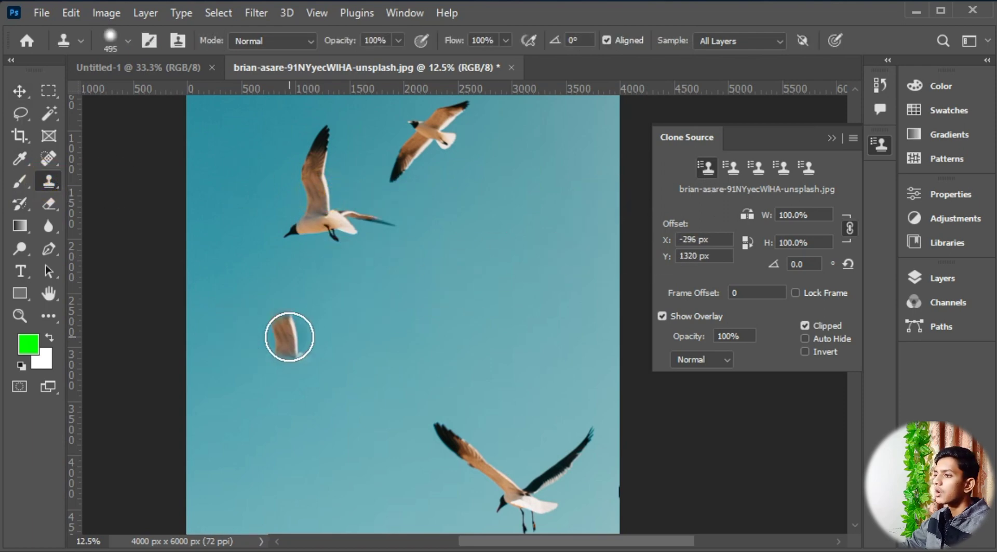
mouse_move(289, 334)
left_mouse_down()
mouse_move(285, 381)
mouse_move(330, 370)
mouse_move(272, 349)
mouse_move(281, 303)
mouse_move(304, 334)
mouse_move(299, 297)
mouse_move(273, 309)
mouse_move(292, 288)
mouse_move(309, 297)
mouse_move(269, 282)
left_mouse_up()
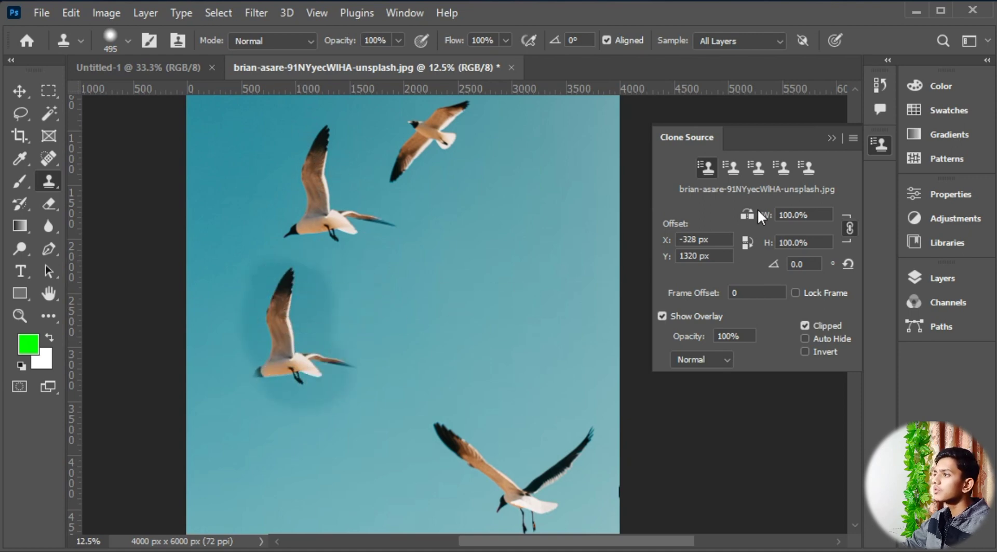
Step: Clone the lower-right bird into the empty sky above it, using the second clone source
left_click(734, 168)
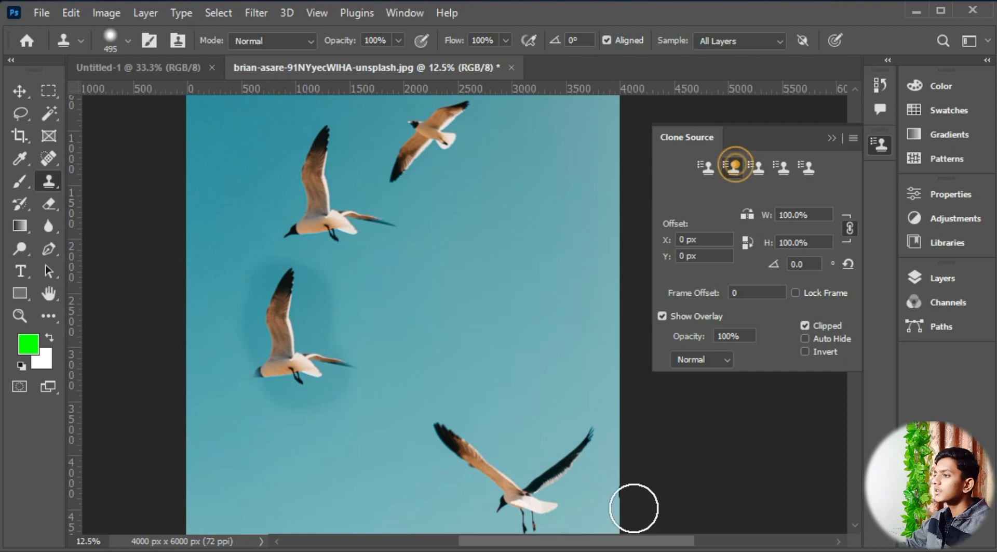
left_click(524, 491, "alt")
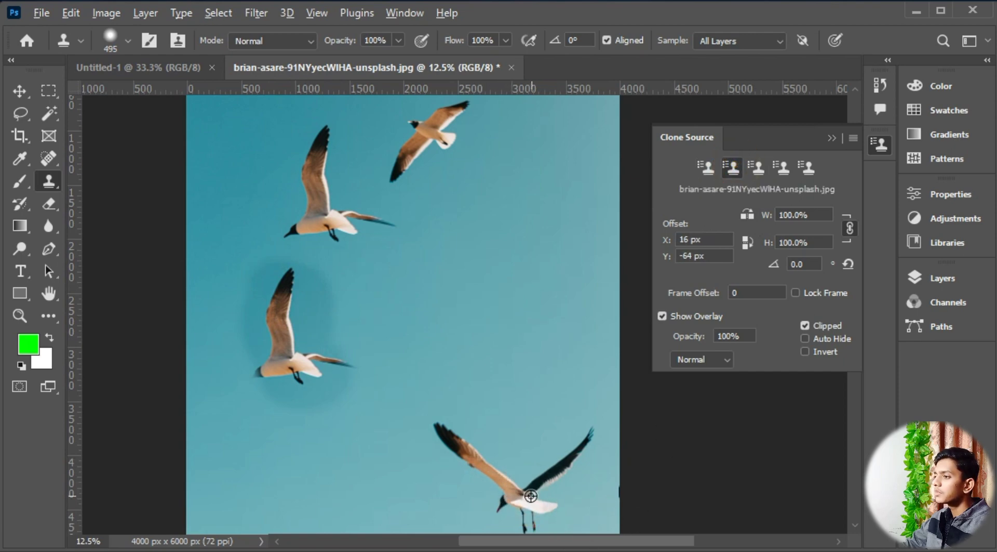
mouse_move(518, 290)
left_mouse_down()
mouse_move(507, 320)
mouse_move(543, 313)
mouse_move(447, 285)
mouse_move(493, 260)
mouse_move(567, 342)
mouse_move(450, 233)
mouse_move(552, 268)
mouse_move(556, 324)
mouse_move(569, 227)
mouse_move(549, 301)
mouse_move(588, 244)
mouse_move(592, 211)
mouse_move(535, 292)
mouse_move(467, 304)
mouse_move(442, 330)
mouse_move(550, 345)
left_mouse_up()
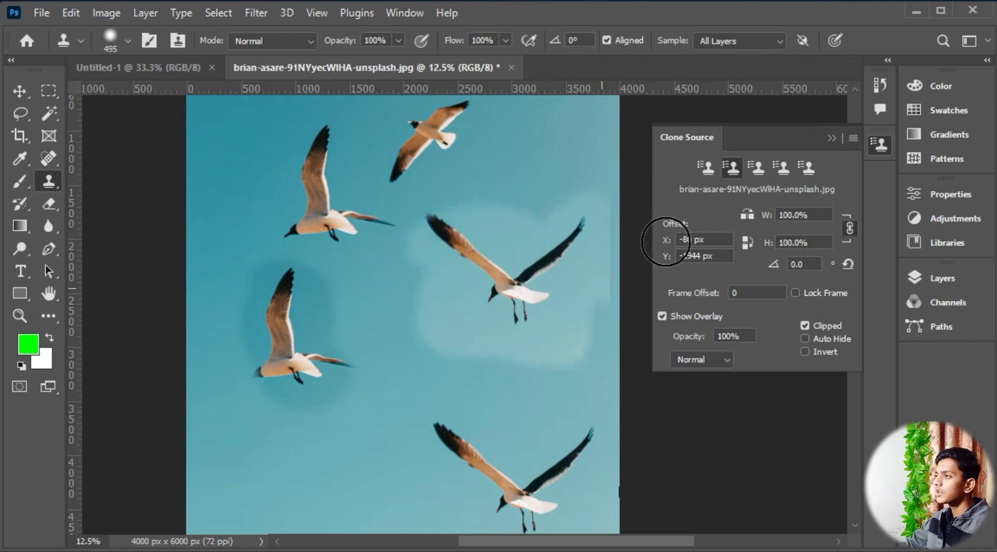
Step: Clone the topmost bird into the empty sky at the photo's lower left, using the third clone source
left_click(757, 166)
left_click(429, 133, "alt")
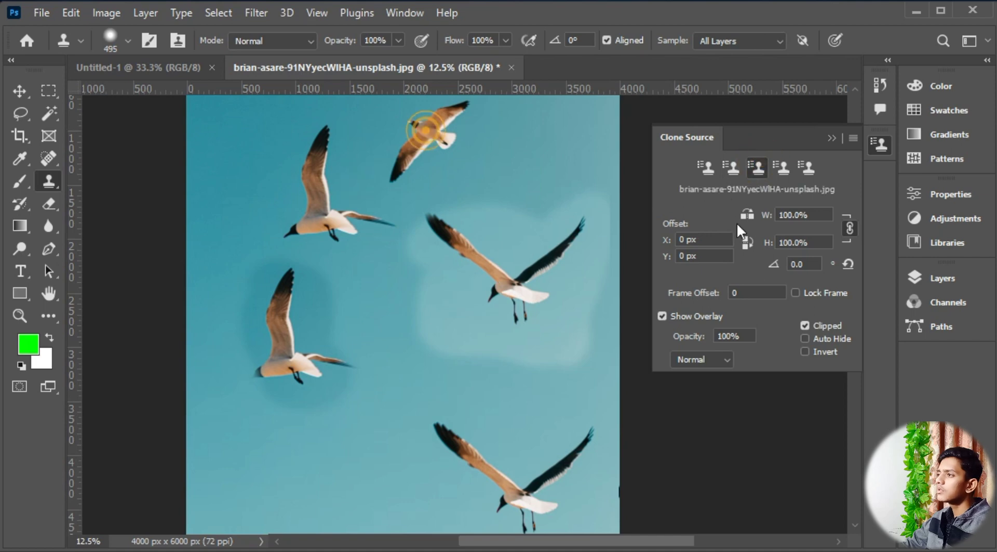
scroll(613, 337, "down", 5)
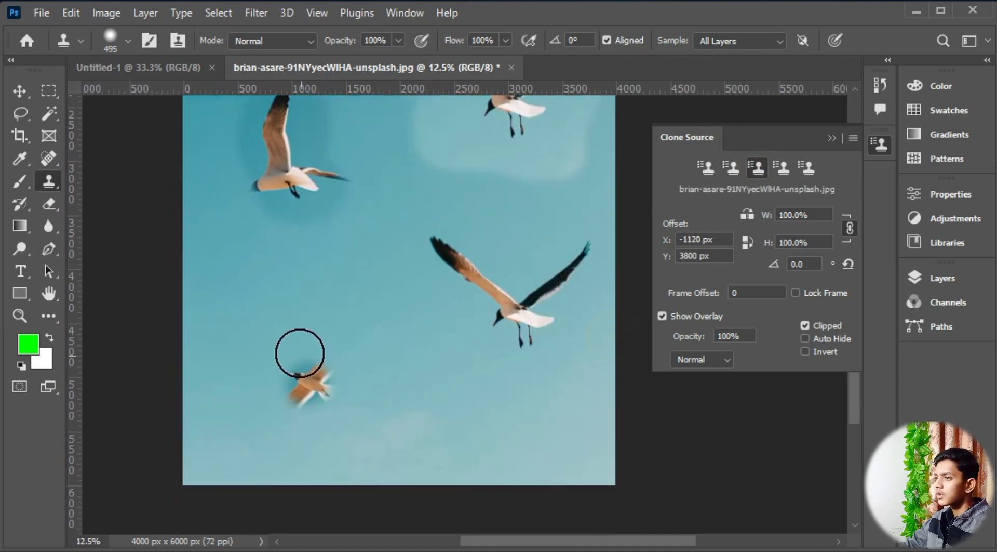
mouse_move(301, 350)
left_mouse_down()
mouse_move(282, 369)
mouse_move(312, 330)
mouse_move(241, 396)
mouse_move(286, 308)
mouse_move(362, 347)
mouse_move(306, 363)
mouse_move(272, 389)
left_mouse_up()
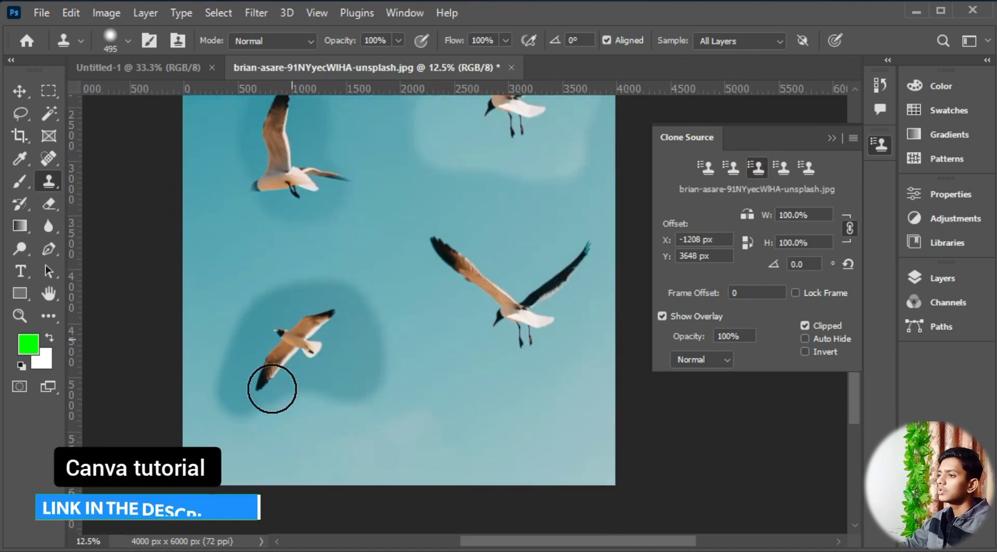
key("ctrl+minus")
left_click_drag(380, 243, 379, 338)
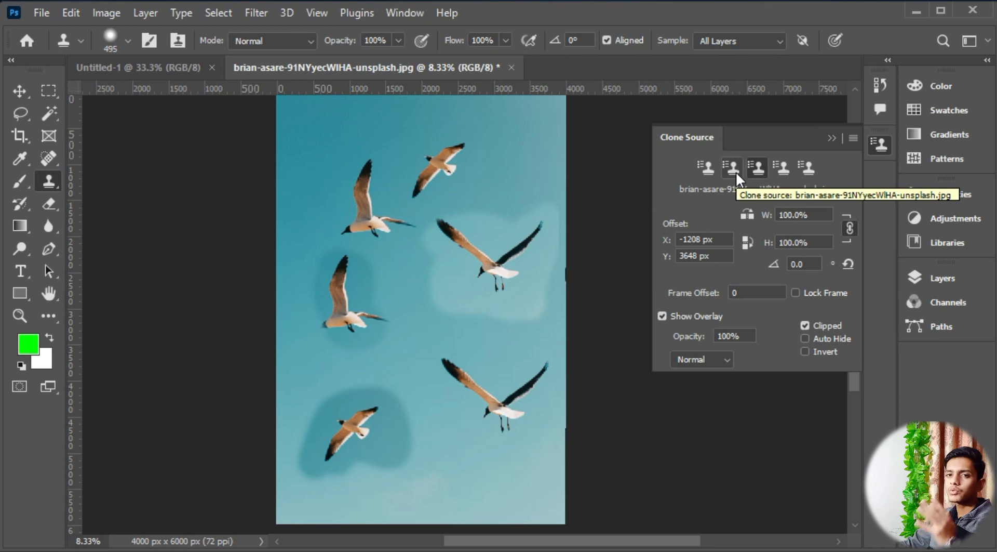
scroll(737, 172, "down", 1)
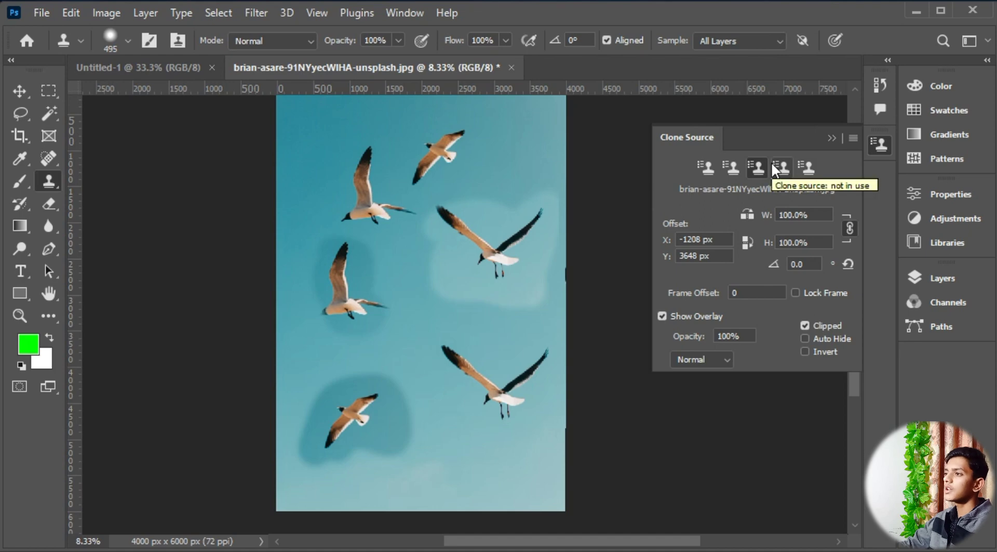
Step: Undo the three cloned birds on the Background layer
left_click(956, 282)
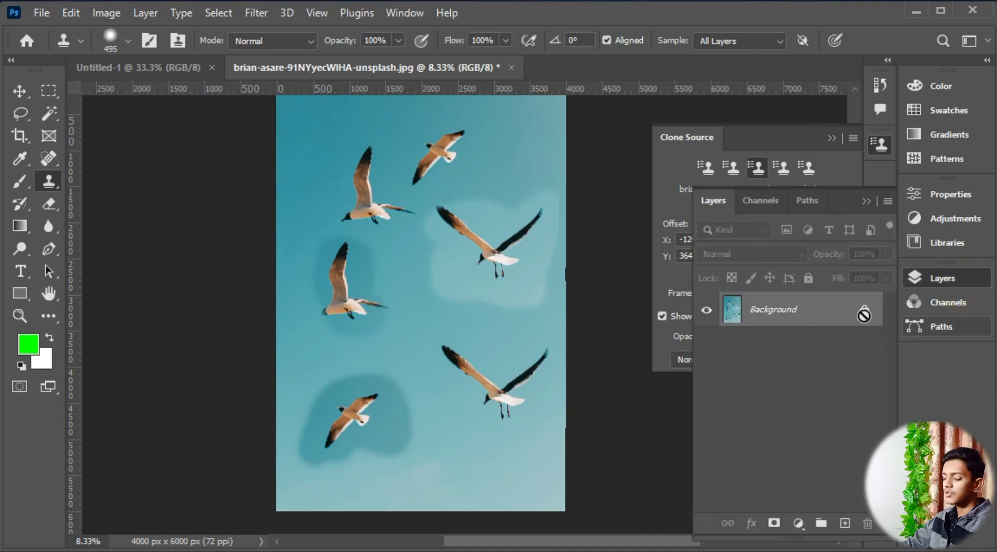
key("ctrl+z")
key("ctrl+z")
key("ctrl+z")
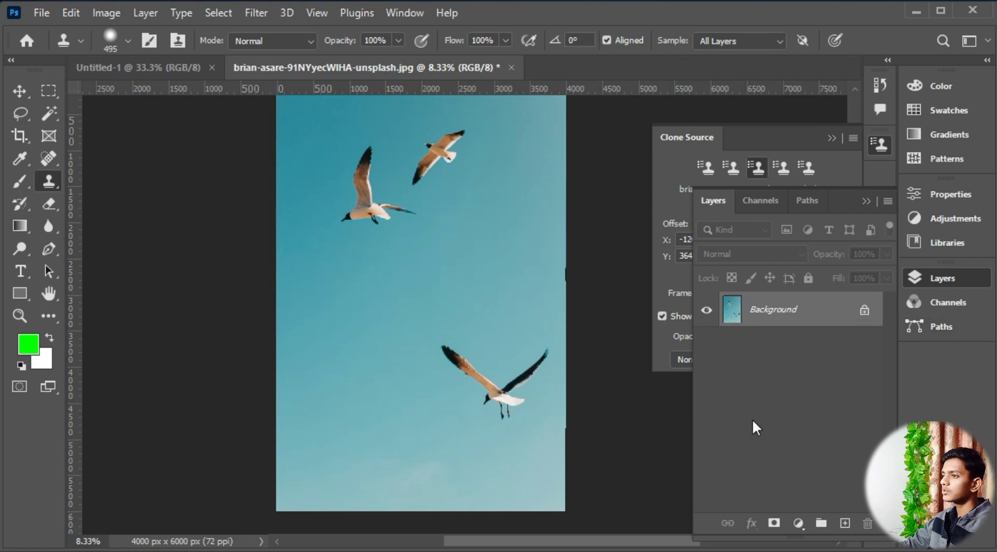
Step: Add a new layer above the Background, and activate the first clone source with Aligned turned off
left_click(846, 522)
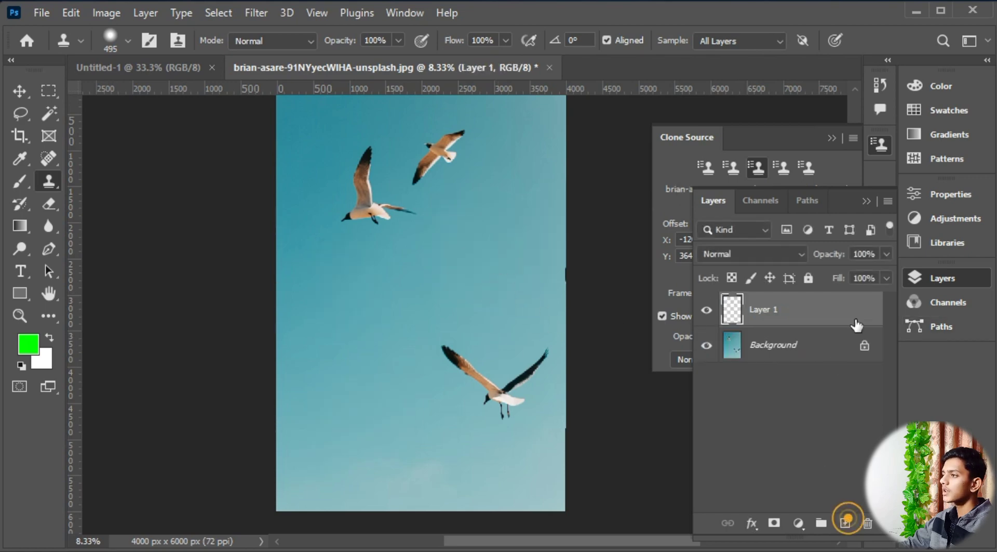
left_click(869, 198)
left_click(707, 166)
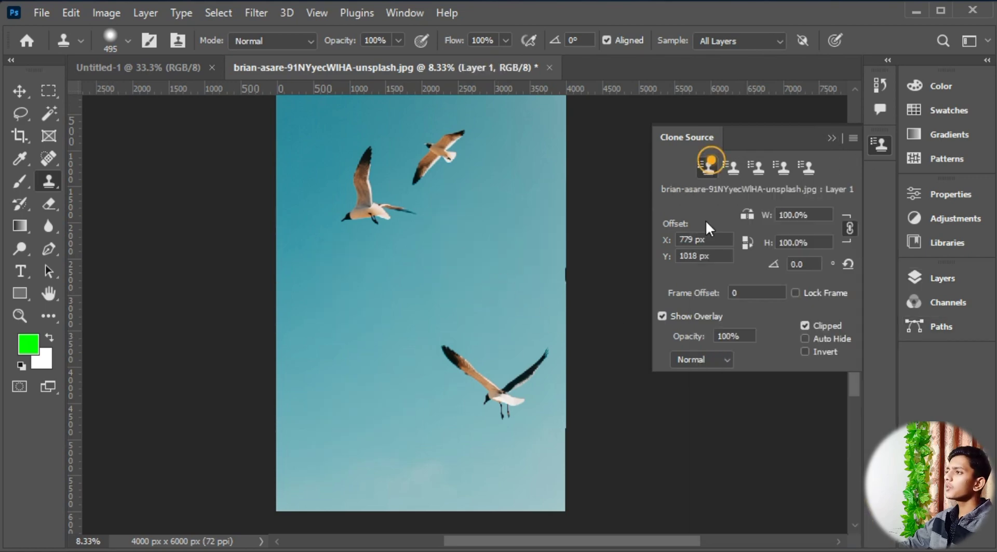
left_click(606, 38)
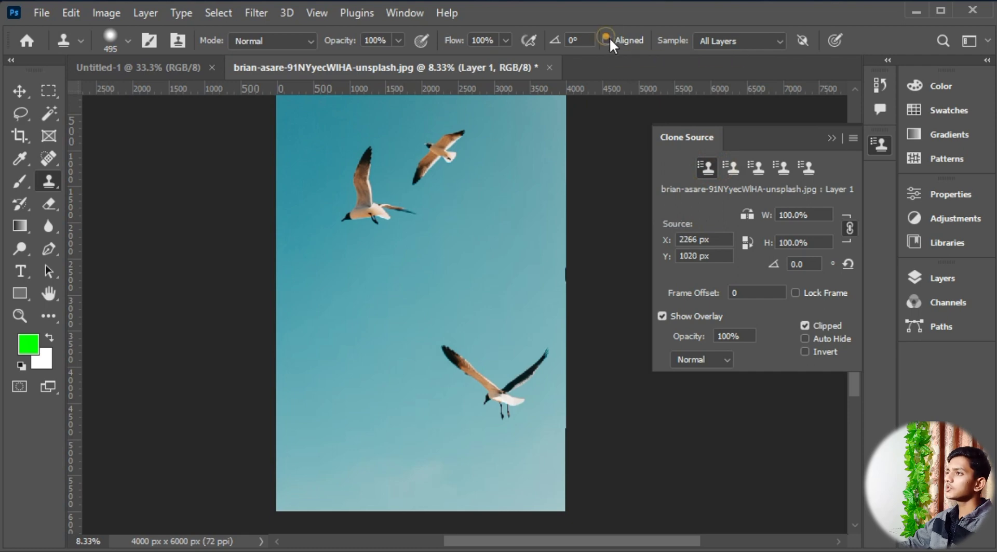
Step: Clone the topmost bird, flipped horizontally, into the sky below and to the right of it on Layer 1
left_click(439, 150, "alt")
mouse_move(445, 271)
left_mouse_down()
mouse_move(396, 307)
mouse_move(484, 288)
mouse_move(459, 248)
mouse_move(410, 311)
mouse_move(490, 255)
mouse_move(347, 276)
mouse_move(349, 347)
mouse_move(447, 255)
mouse_move(399, 326)
mouse_move(433, 248)
mouse_move(352, 335)
mouse_move(409, 258)
mouse_move(380, 325)
mouse_move(389, 339)
mouse_move(509, 289)
mouse_move(446, 390)
mouse_move(523, 403)
mouse_move(508, 411)
mouse_move(490, 370)
mouse_move(410, 362)
mouse_move(503, 336)
mouse_move(541, 304)
mouse_move(553, 266)
mouse_move(534, 322)
mouse_move(467, 380)
mouse_move(347, 374)
mouse_move(363, 330)
mouse_move(388, 301)
mouse_move(396, 316)
mouse_move(508, 285)
mouse_move(460, 286)
left_mouse_up()
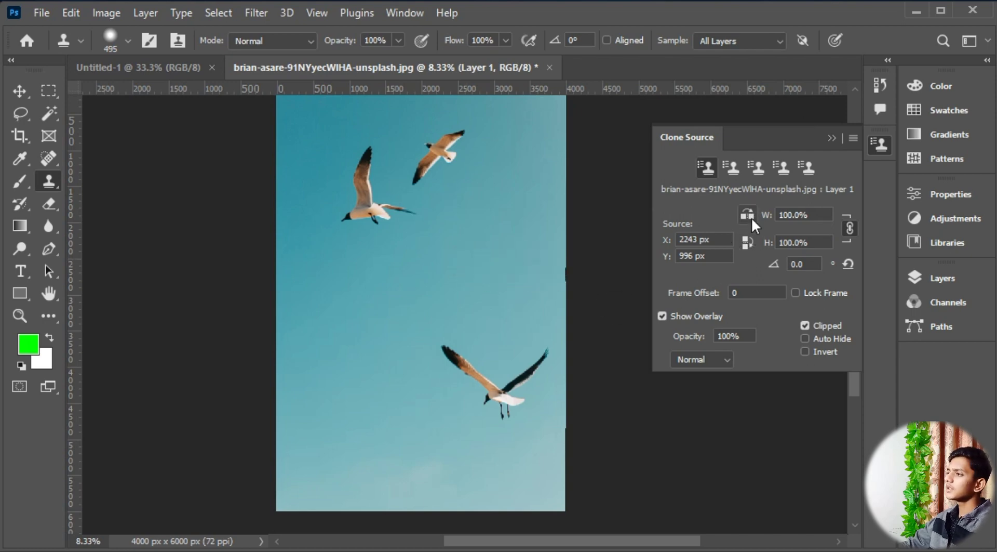
left_click(444, 149, "alt")
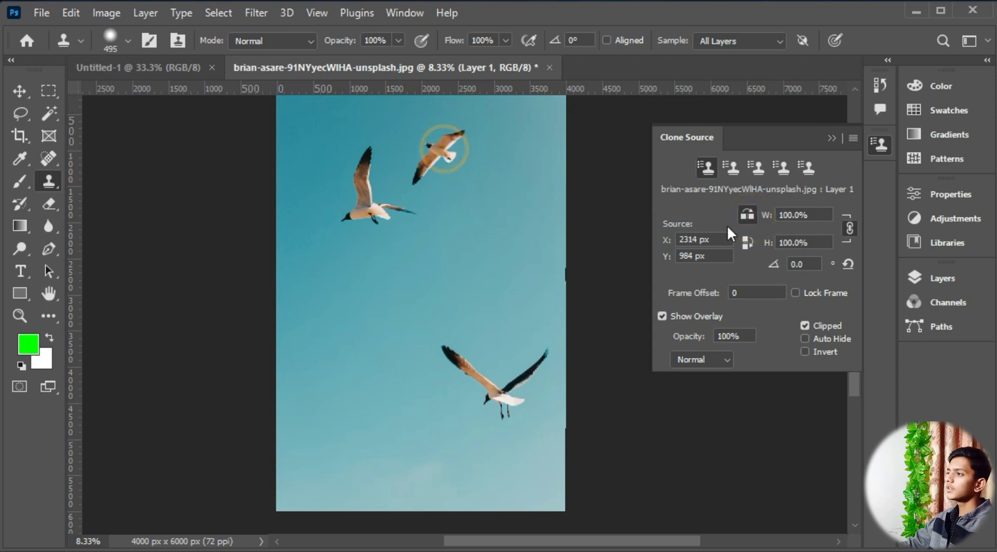
mouse_move(493, 231)
left_mouse_down()
mouse_move(454, 252)
mouse_move(481, 268)
mouse_move(507, 226)
mouse_move(474, 223)
mouse_move(462, 250)
mouse_move(490, 227)
mouse_move(491, 207)
mouse_move(462, 210)
mouse_move(462, 236)
mouse_move(496, 214)
mouse_move(472, 193)
mouse_move(457, 217)
mouse_move(484, 228)
mouse_move(500, 203)
mouse_move(469, 201)
mouse_move(500, 256)
mouse_move(519, 242)
mouse_move(519, 221)
left_mouse_up()
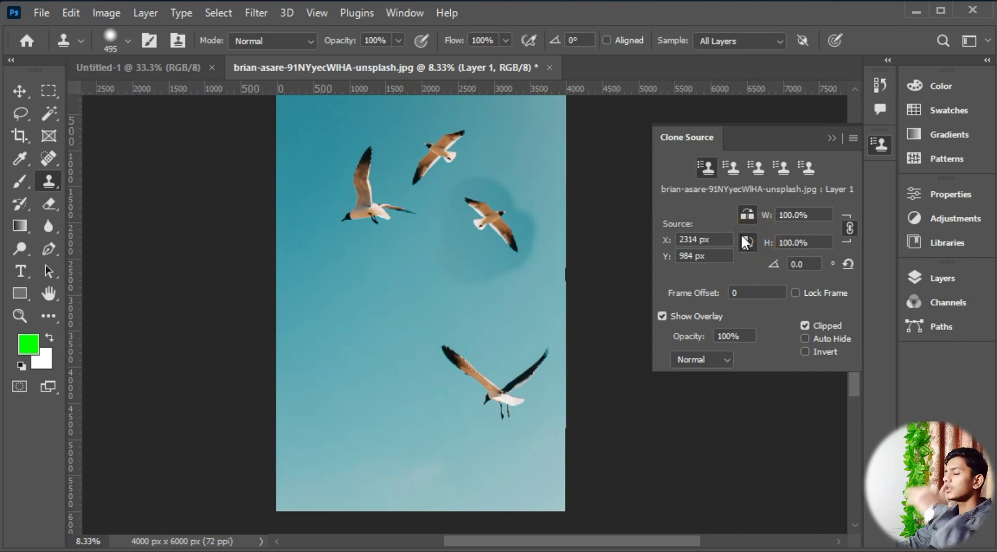
Step: Clone the left bird flipped both horizontally and vertically into the sky below it, and undo both flipped clones
left_click(364, 217, "alt")
mouse_move(348, 284)
left_mouse_down()
mouse_move(364, 323)
mouse_move(331, 269)
mouse_move(322, 314)
mouse_move(363, 259)
mouse_move(309, 292)
mouse_move(370, 273)
mouse_move(294, 275)
mouse_move(323, 323)
mouse_move(297, 274)
mouse_move(361, 288)
left_mouse_up()
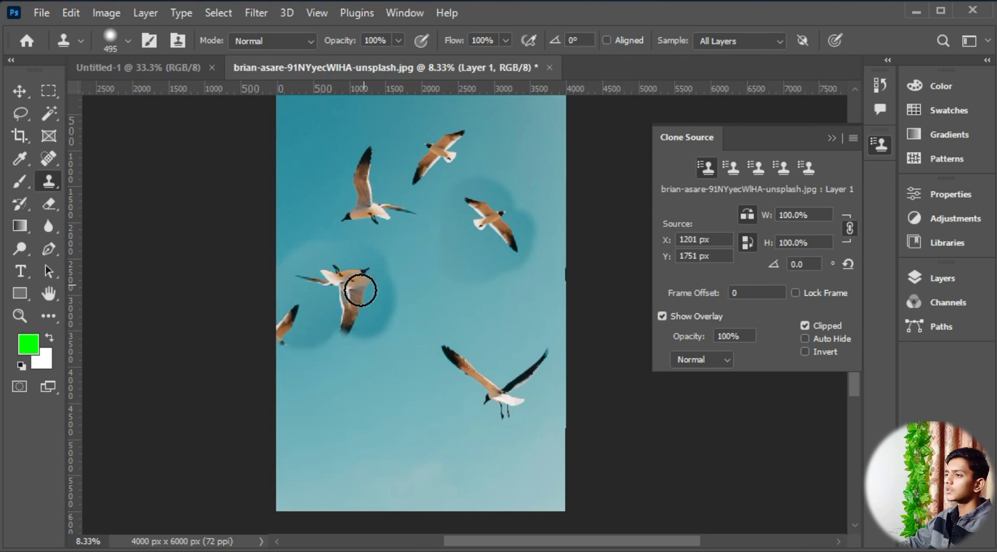
key("ctrl+z")
key("ctrl+z")
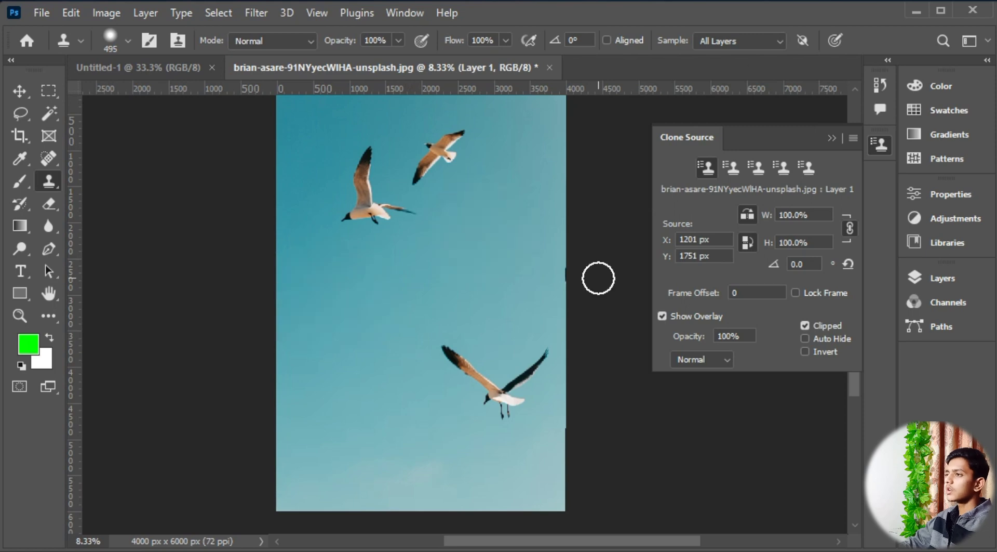
Step: Turn off the horizontal and vertical flips of the first clone source
double_click(715, 240)
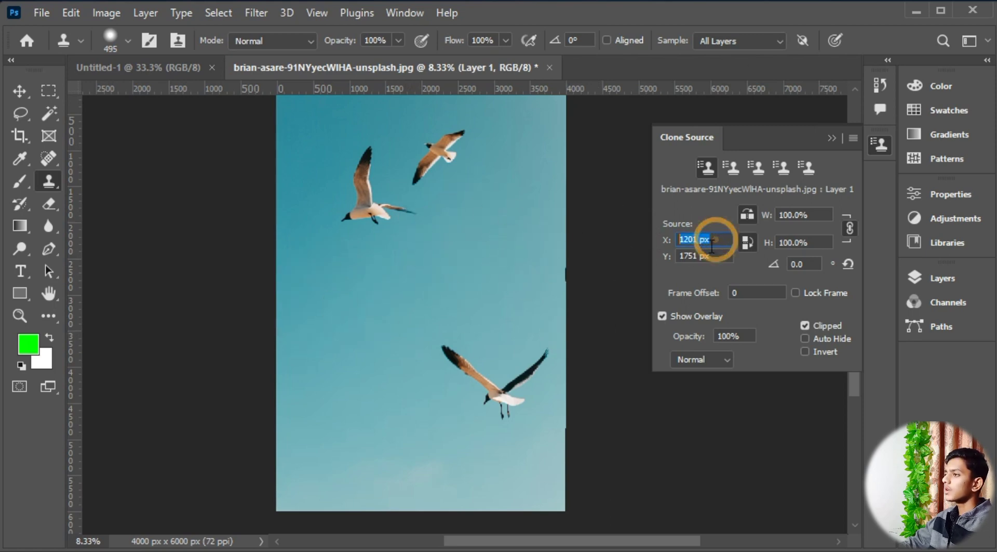
left_click(748, 213)
left_click(748, 242)
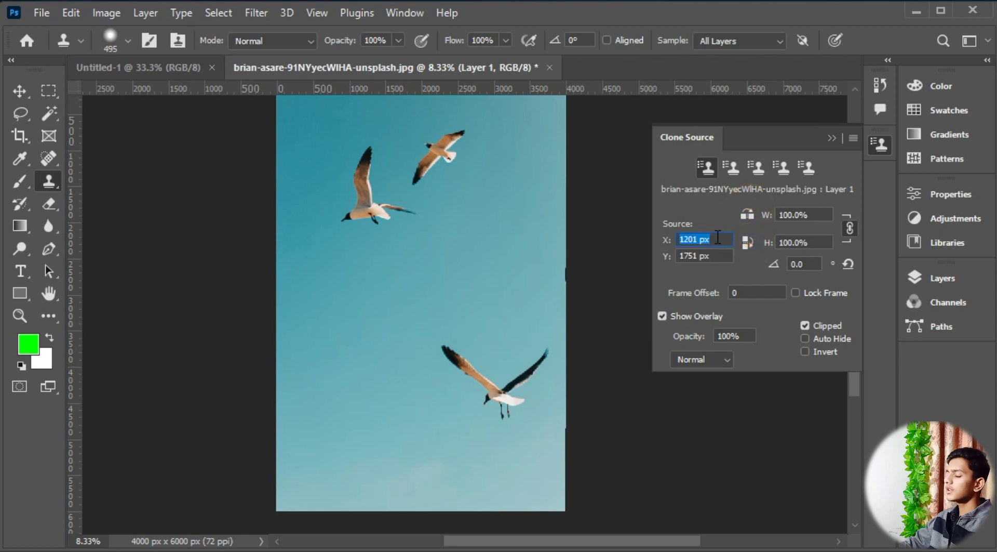
Step: Set the first clone source's linked width and height scale to 144%
left_click(805, 214)
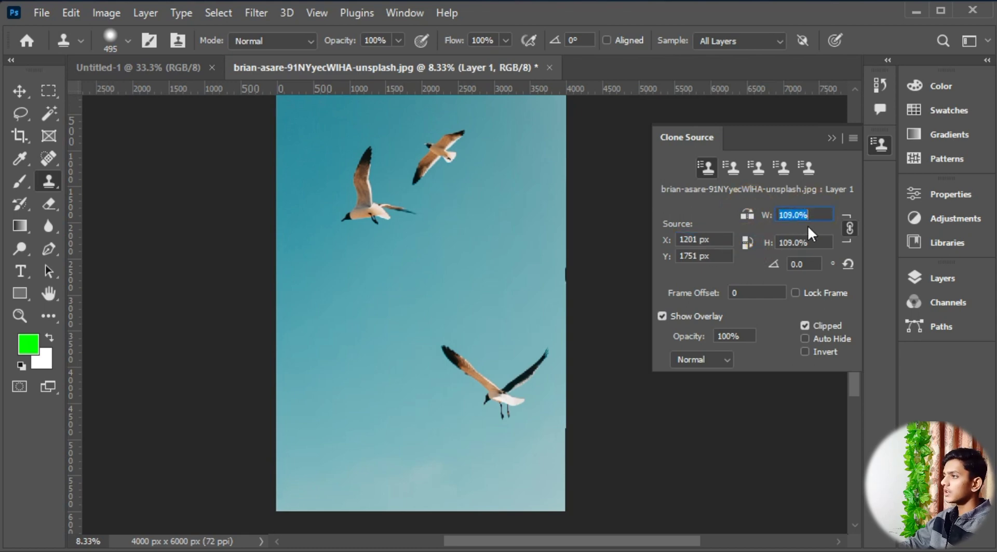
key("Up")
key("Up")
key("Up")
key("Up")
key("Up")
key("Up")
key("Up")
key("Up")
key("Up")
key("Up")
key("Up")
key("Up")
key("Up")
key("Up")
key("Up")
key("Up")
key("Up")
key("Up")
key("Up")
key("Up")
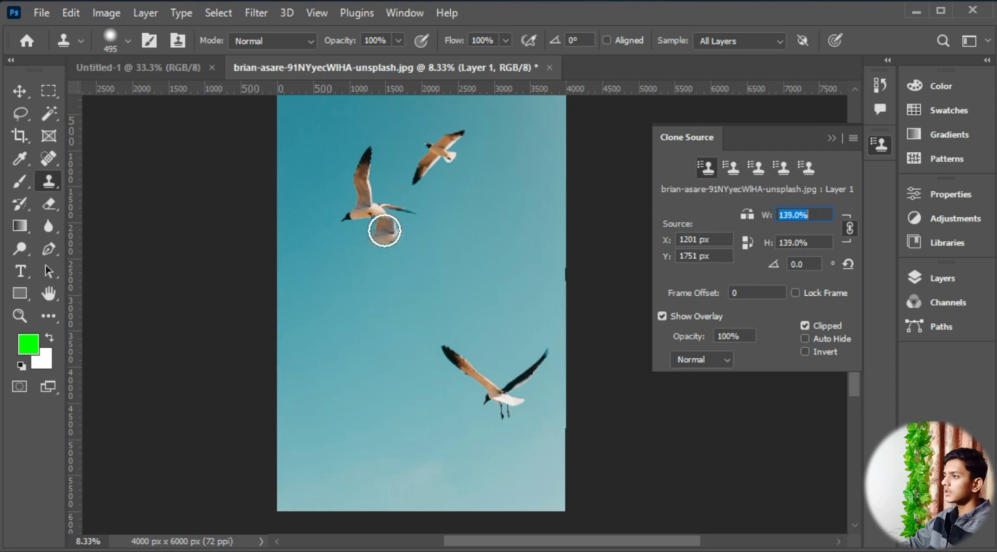
key("Up")
key("Up")
key("Up")
key("Up")
key("Up")
Step: Sample the left bird and clone the enlarged copy into the middle of the sky on Layer 1
left_click(373, 202, "alt")
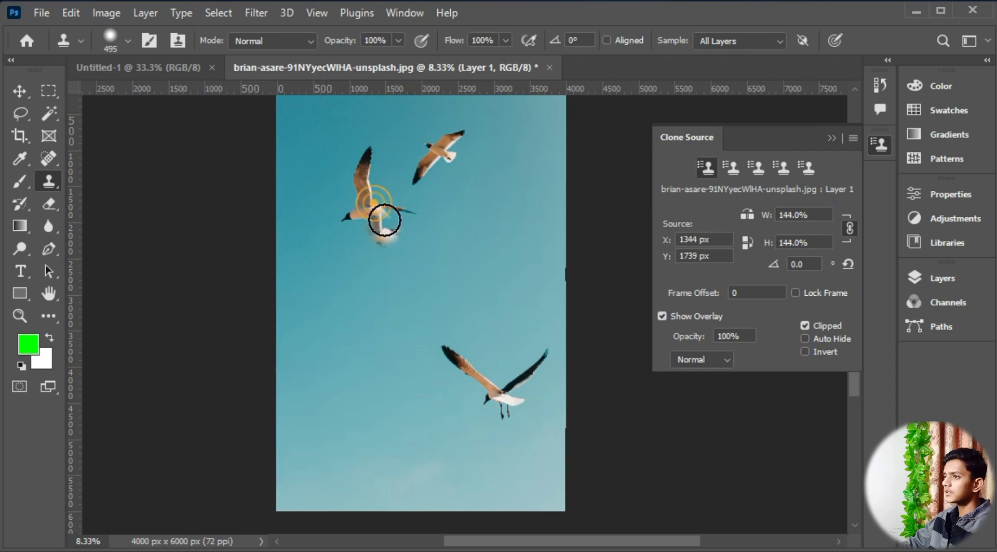
left_click(369, 200, "alt")
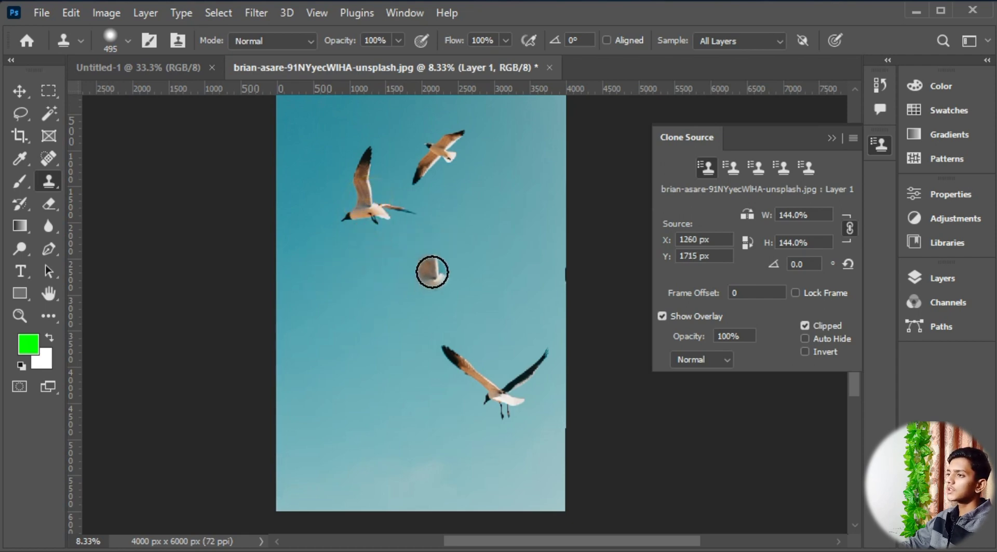
mouse_move(432, 272)
left_mouse_down()
mouse_move(358, 288)
mouse_move(348, 302)
mouse_move(432, 271)
mouse_move(487, 274)
mouse_move(478, 290)
mouse_move(401, 290)
mouse_move(388, 304)
mouse_move(498, 312)
mouse_move(406, 295)
mouse_move(387, 271)
mouse_move(450, 248)
mouse_move(518, 257)
mouse_move(424, 237)
mouse_move(384, 248)
mouse_move(417, 217)
mouse_move(480, 225)
mouse_move(476, 210)
mouse_move(415, 228)
mouse_move(406, 268)
mouse_move(489, 267)
mouse_move(431, 241)
mouse_move(500, 275)
left_mouse_up()
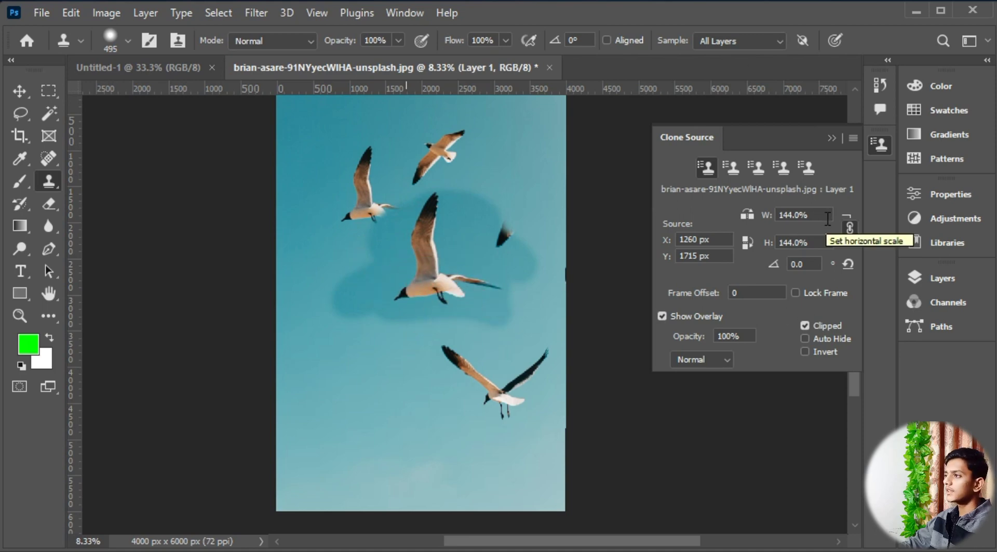
Step: Set the clone source rotation to 0.8° and clone the left bird with its surroundings across the lower half of the photo
left_click(816, 264)
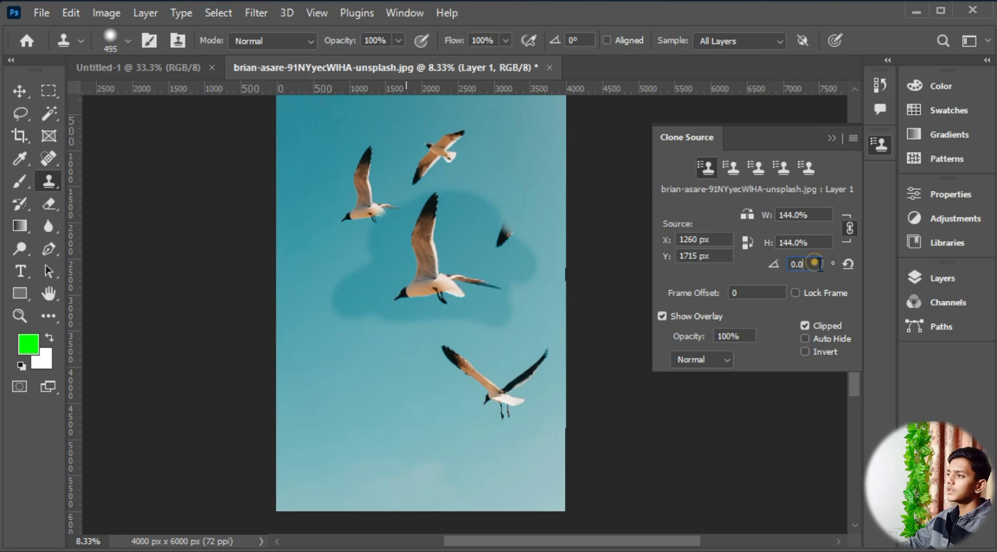
key("Up")
key("Up")
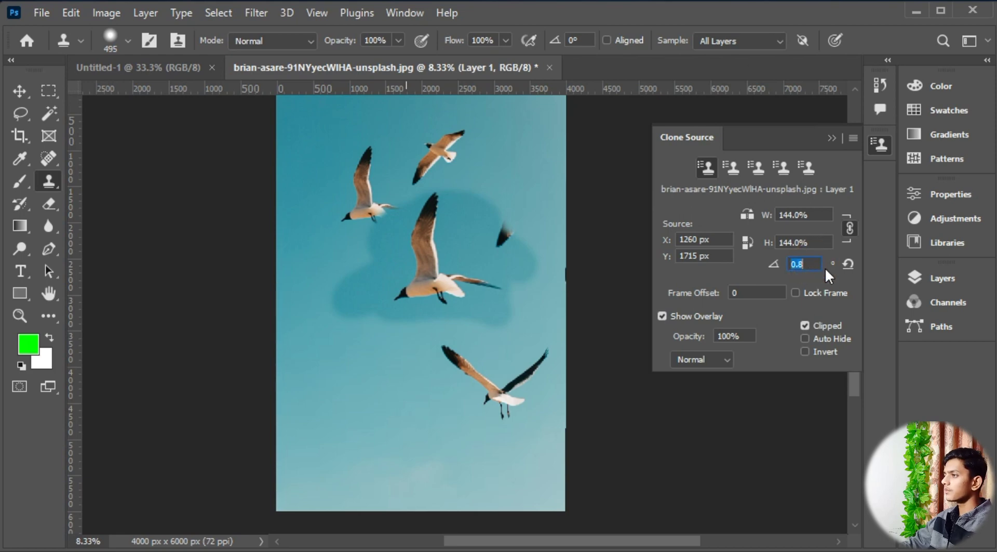
left_click(365, 207, "alt")
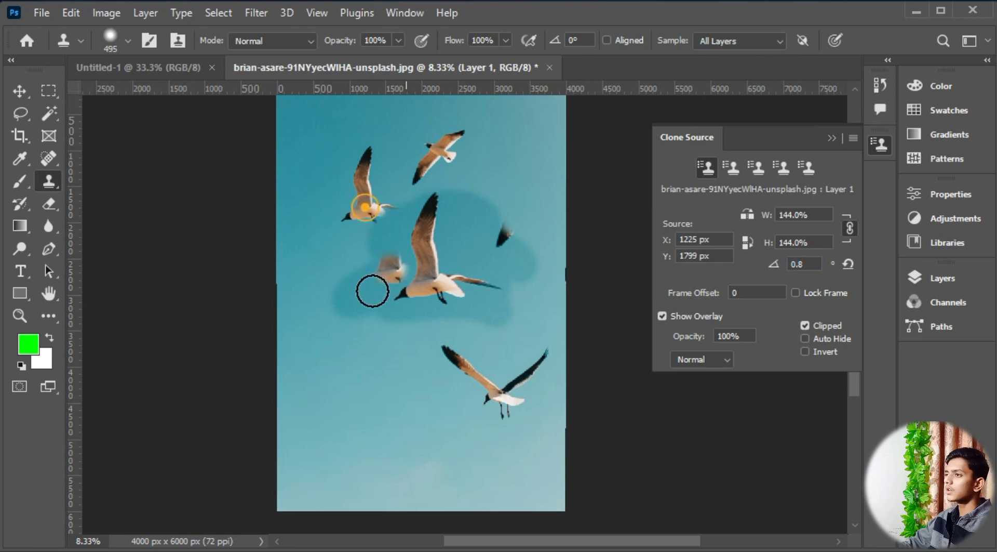
mouse_move(334, 418)
left_mouse_down()
mouse_move(390, 393)
mouse_move(317, 434)
mouse_move(403, 424)
mouse_move(343, 433)
mouse_move(446, 443)
mouse_move(370, 399)
mouse_move(424, 421)
mouse_move(337, 385)
mouse_move(369, 433)
mouse_move(309, 367)
mouse_move(350, 417)
mouse_move(317, 360)
mouse_move(338, 403)
mouse_move(321, 333)
mouse_move(302, 370)
mouse_move(370, 331)
mouse_move(453, 403)
mouse_move(467, 437)
mouse_move(383, 337)
mouse_move(297, 451)
mouse_move(370, 491)
mouse_move(492, 449)
mouse_move(242, 450)
mouse_move(379, 500)
mouse_move(509, 461)
mouse_move(313, 452)
mouse_move(489, 476)
mouse_move(451, 372)
mouse_move(309, 371)
mouse_move(505, 366)
mouse_move(538, 425)
mouse_move(333, 327)
mouse_move(473, 278)
mouse_move(373, 278)
mouse_move(442, 265)
mouse_move(389, 238)
mouse_move(274, 210)
mouse_move(381, 257)
left_mouse_up()
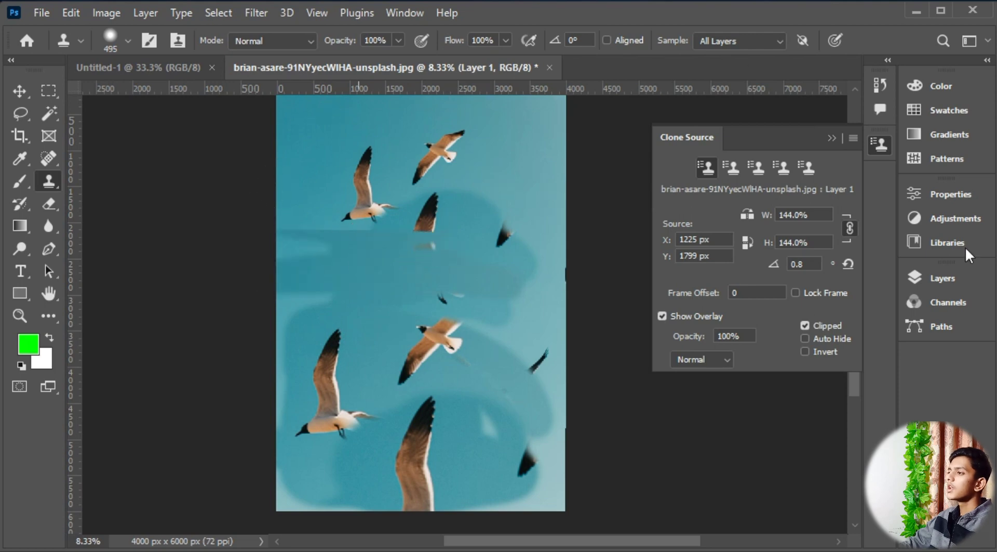
Step: Reset the clone source's scale and rotation, and undo the enlarged and rotated clones
left_click(848, 264)
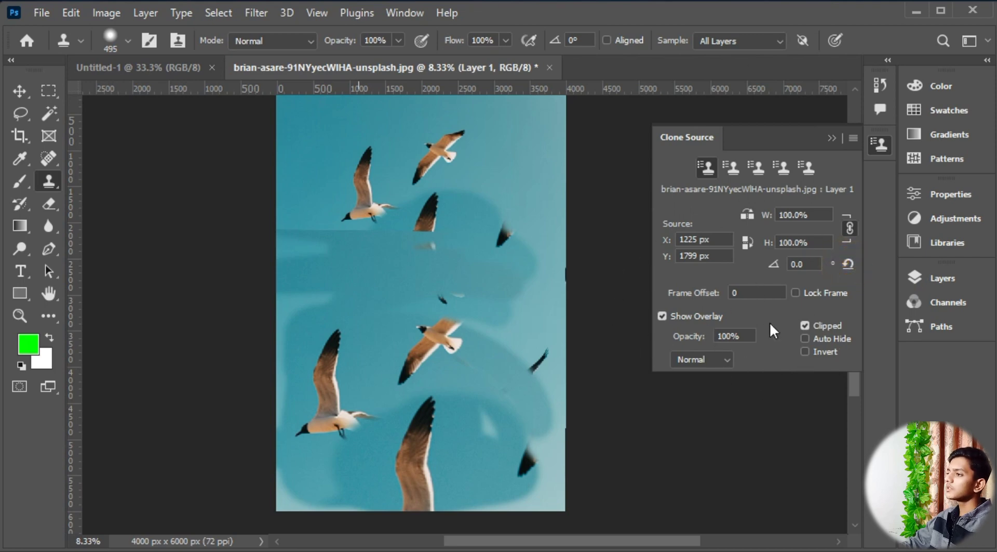
key("ctrl+z")
key("ctrl+z")
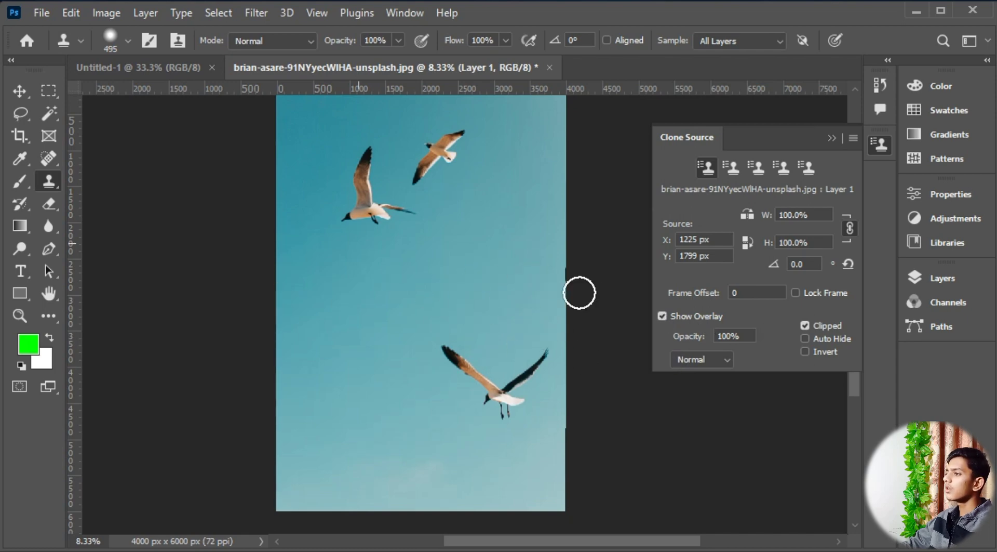
Step: Preview the clone overlay with the left bird, and sample the lower-right bird as the first clone source
left_click(662, 315)
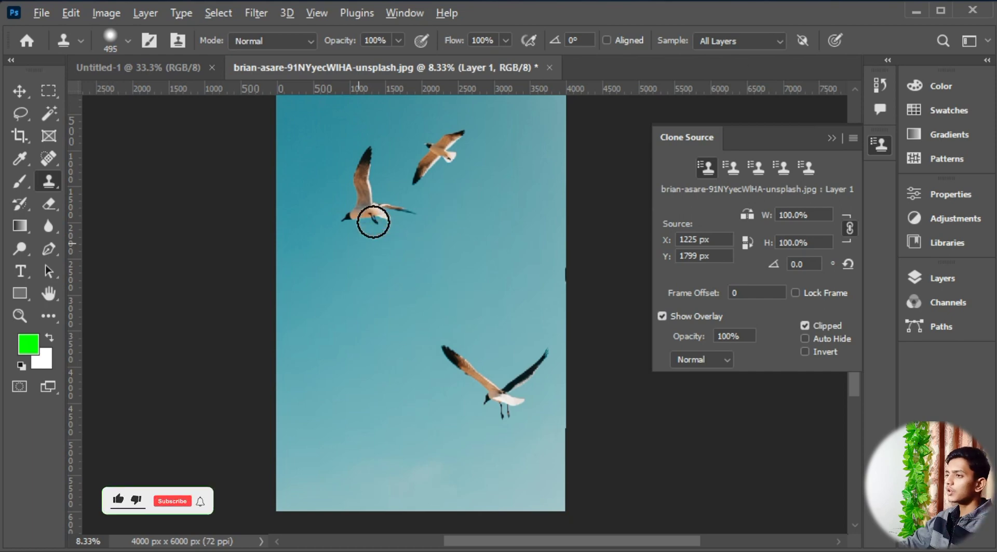
left_click(373, 222, "alt")
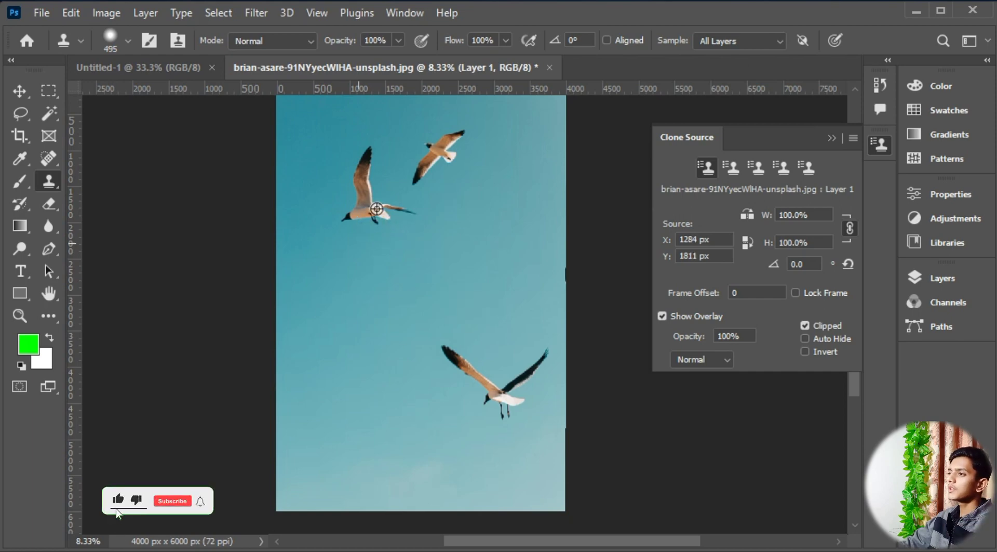
left_click(501, 399, "alt")
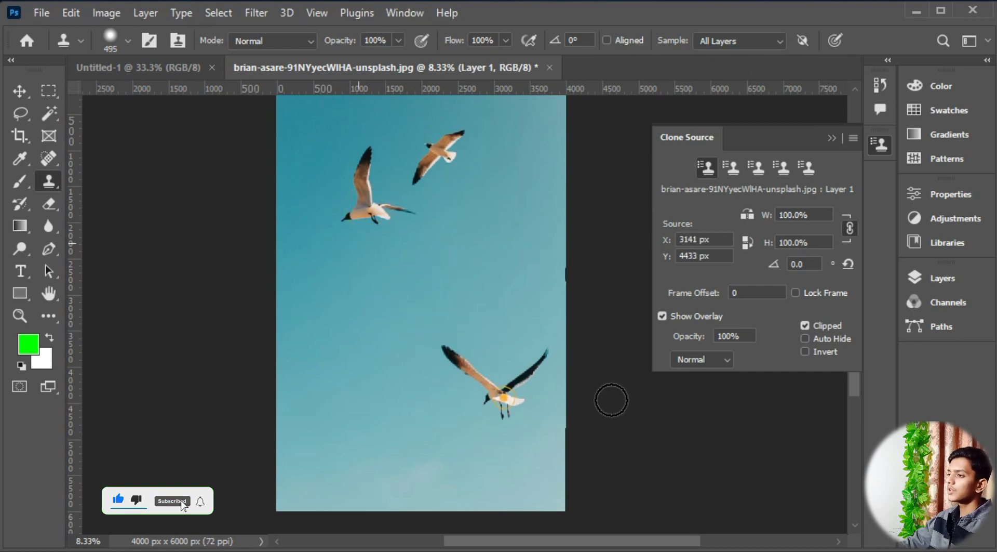
Step: Hide the clone overlay and lower its opacity to 61%
left_click(663, 316)
left_click(744, 335)
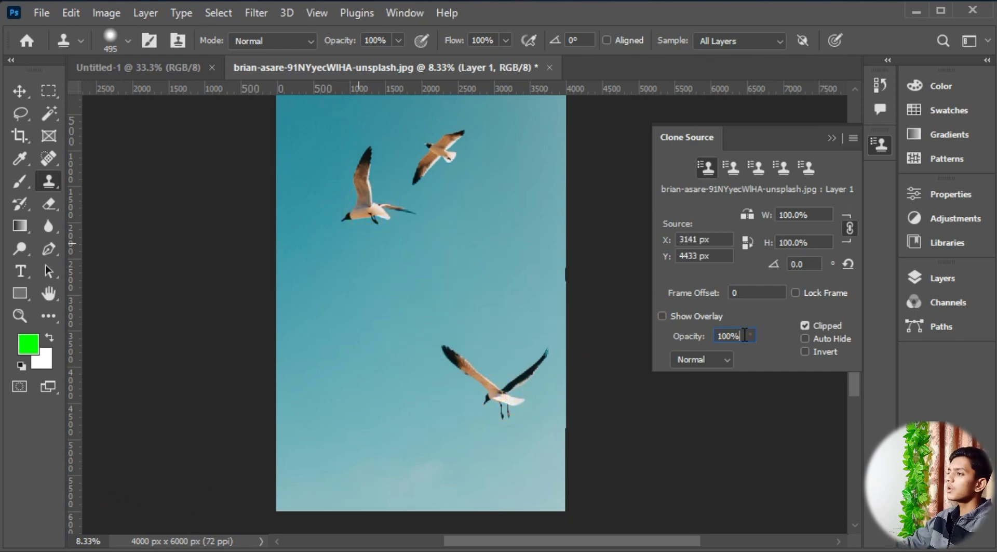
double_click(746, 336)
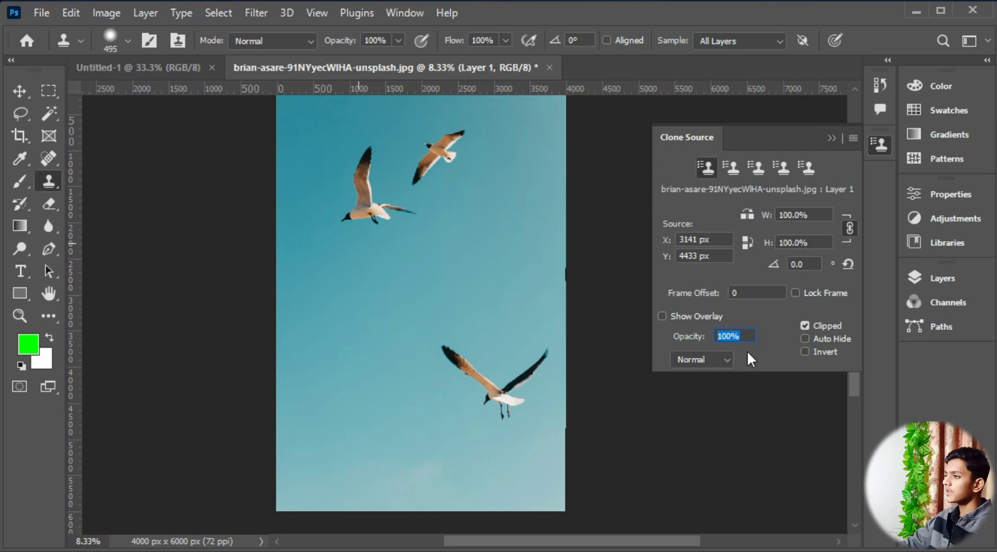
left_click(750, 341)
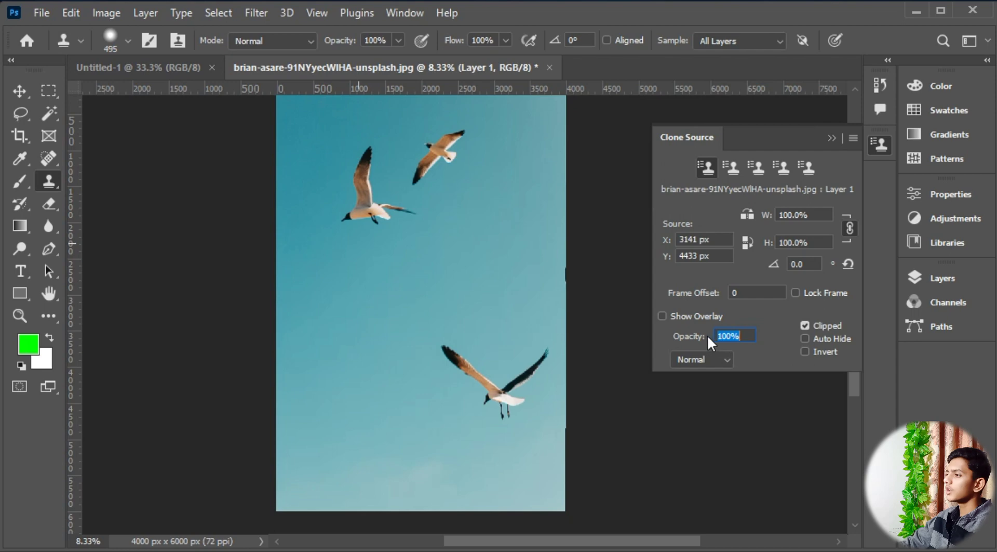
left_click_drag(699, 336, 673, 338)
Step: Sample the left bird, show the clone overlay, and try a clone stroke just below and to the right of it
left_click(372, 196, "alt")
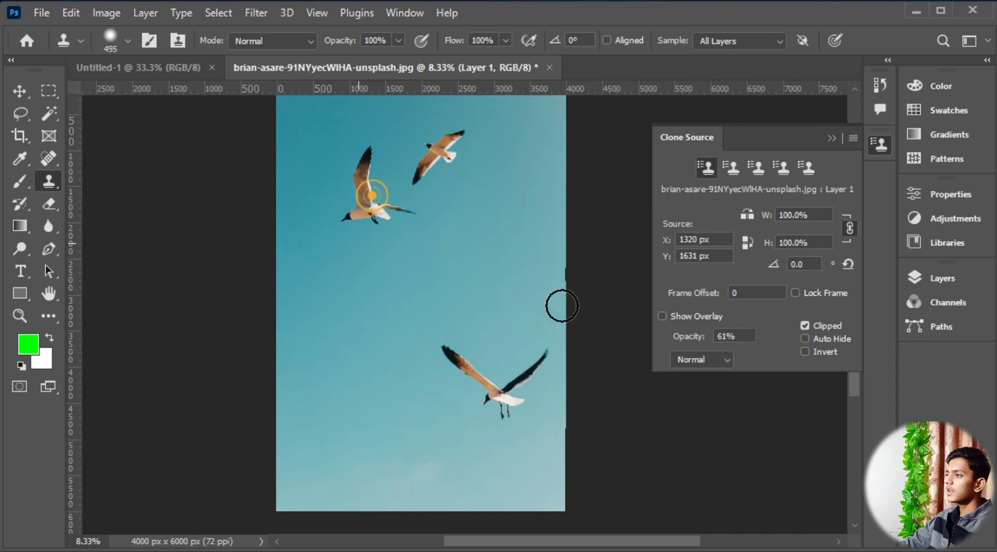
left_click(662, 316)
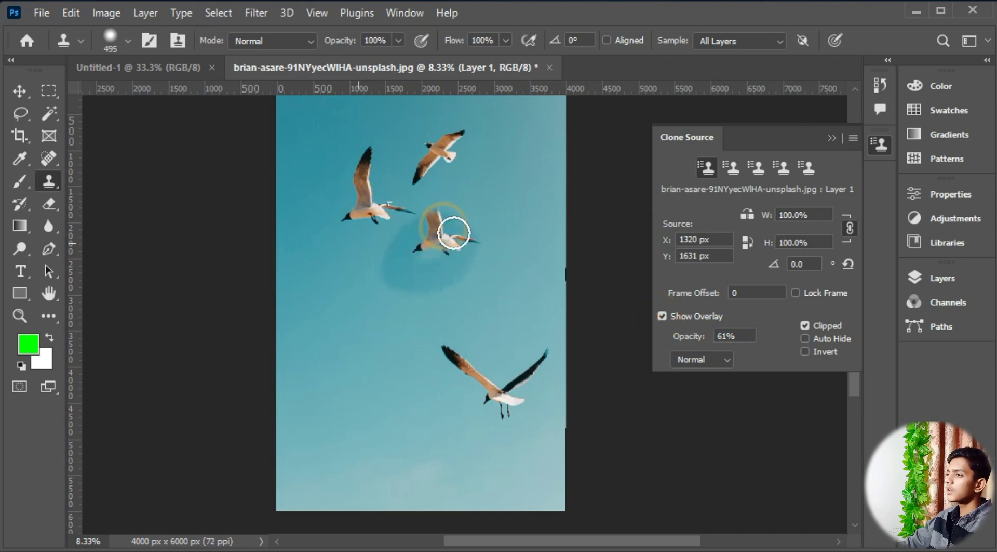
mouse_move(454, 233)
left_mouse_down()
mouse_move(432, 212)
mouse_move(463, 259)
mouse_move(441, 216)
left_mouse_up()
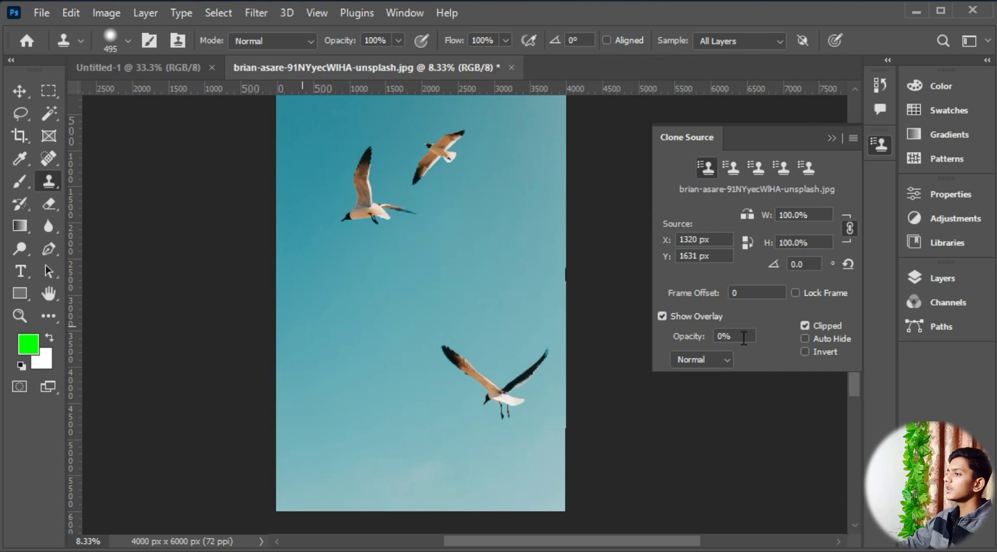
Step: Set the clone overlay's opacity to 100%, toggle the overlay off and on, and close the clone source settings
left_click_drag(696, 337, 829, 350)
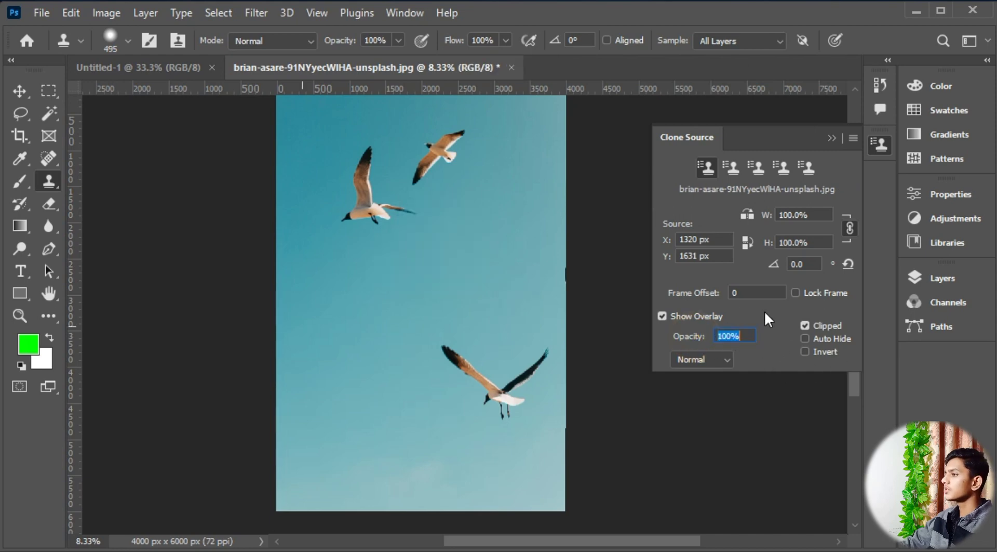
left_click(663, 316)
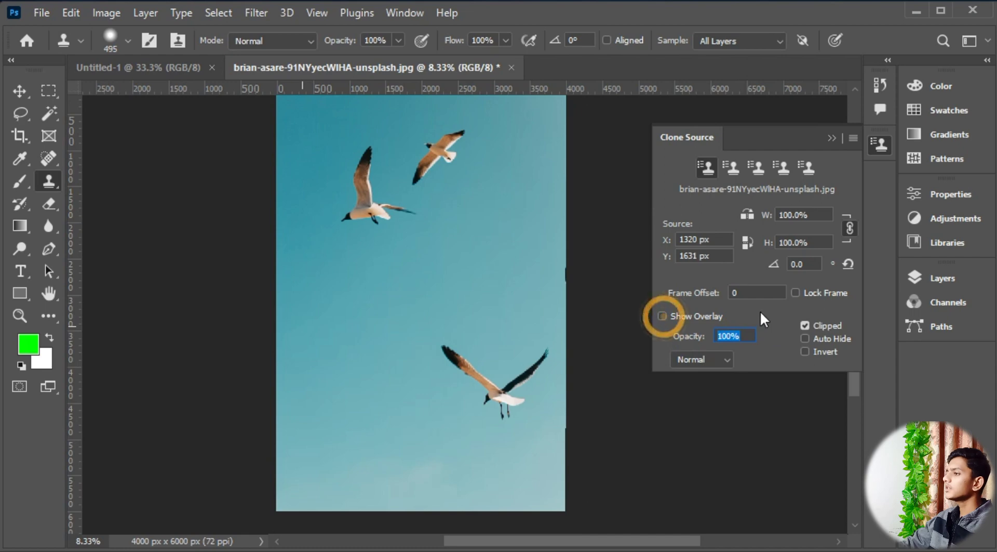
left_click(663, 316)
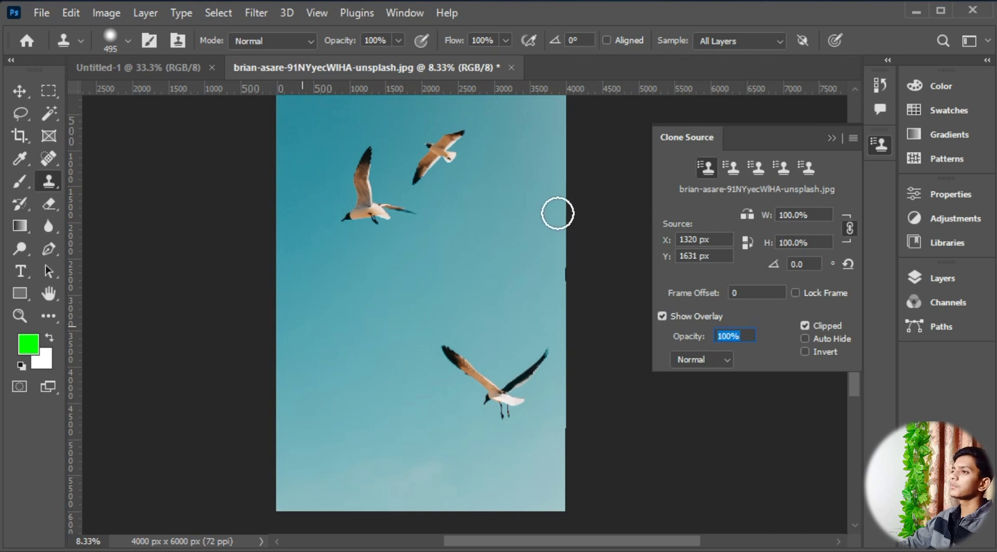
left_click(832, 139)
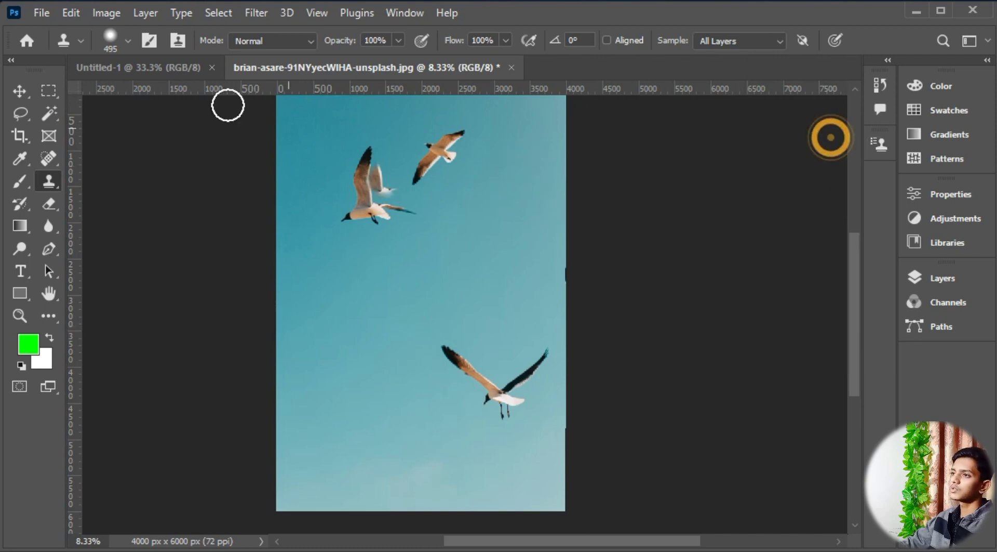
Step: Open the dan-gold-N7RiDzfF2iw-unsplash car photo from the photoshop2023 folder in Photoshop and sample the roof edge above the door pillar
key("alt+Tab")
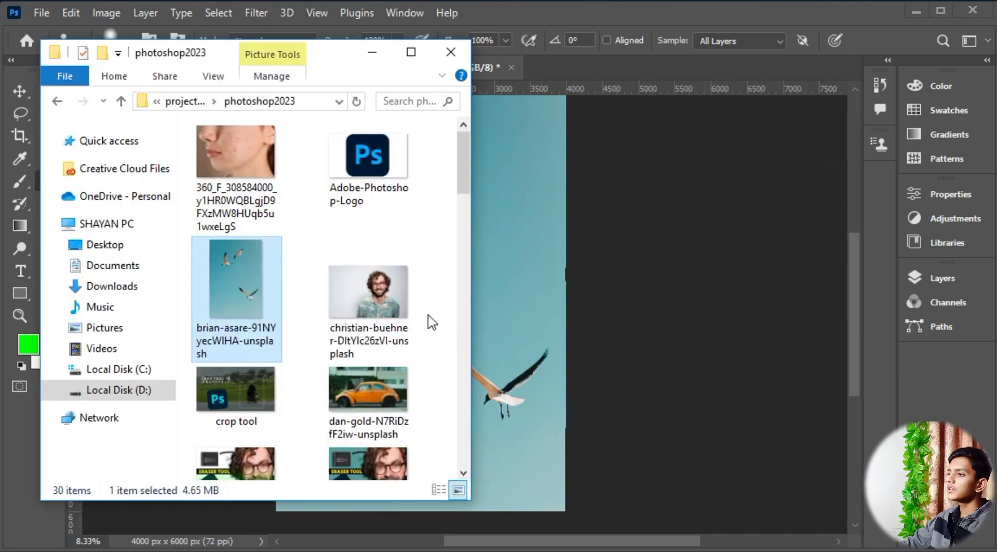
left_click_drag(394, 395, 594, 64)
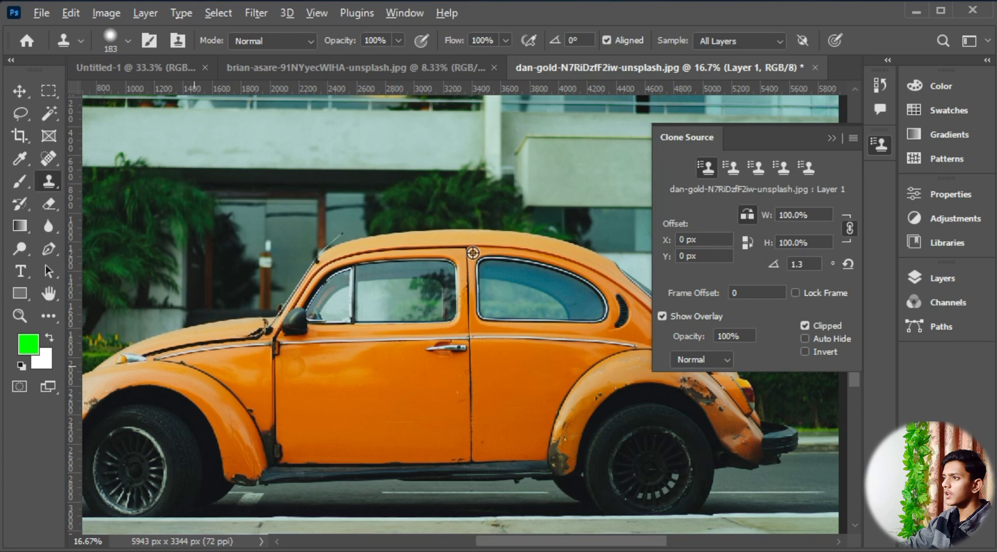
left_click(472, 253, "alt")
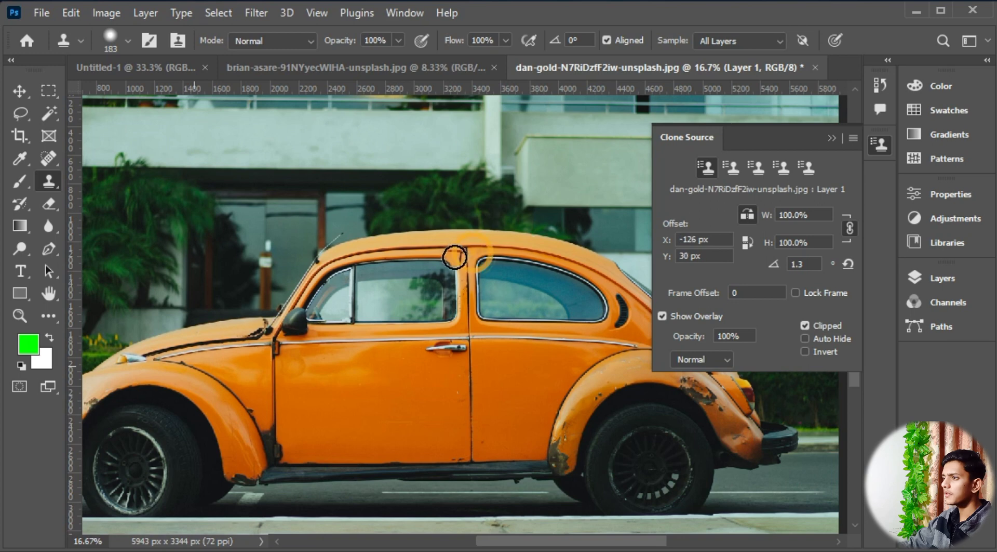
Step: Clone the car's flipped rear half over its front half, covering the roofline, bonnet, sill and side window
mouse_move(462, 255)
left_mouse_down()
mouse_move(384, 254)
mouse_move(328, 268)
mouse_move(218, 351)
mouse_move(149, 480)
left_mouse_up()
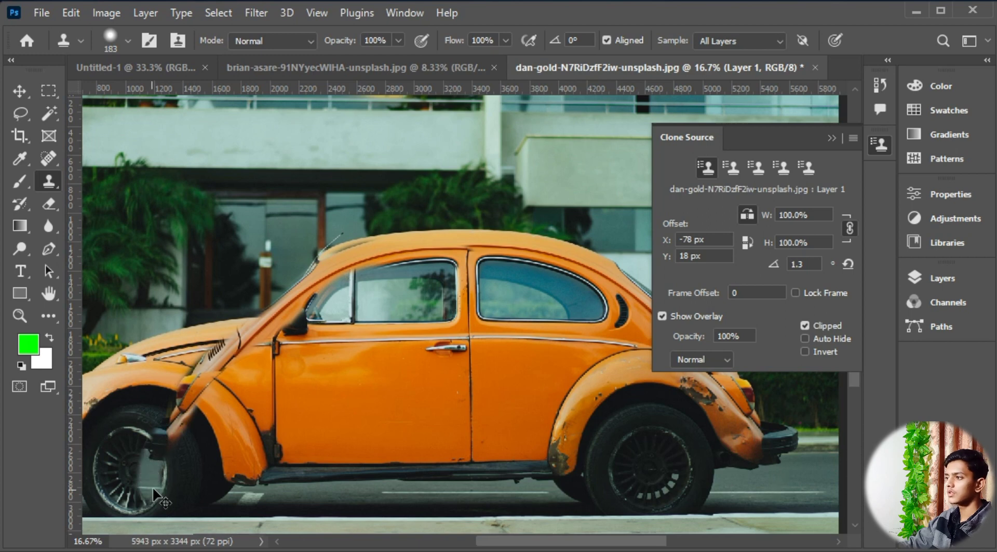
key("ctrl+z")
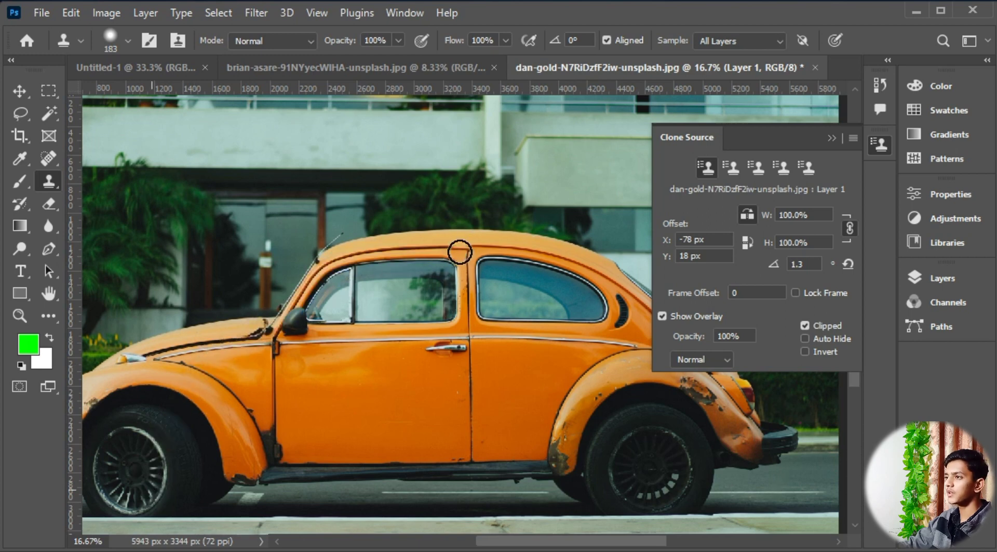
mouse_move(461, 252)
left_mouse_down()
mouse_move(323, 270)
mouse_move(296, 305)
mouse_move(210, 351)
mouse_move(160, 396)
left_mouse_up()
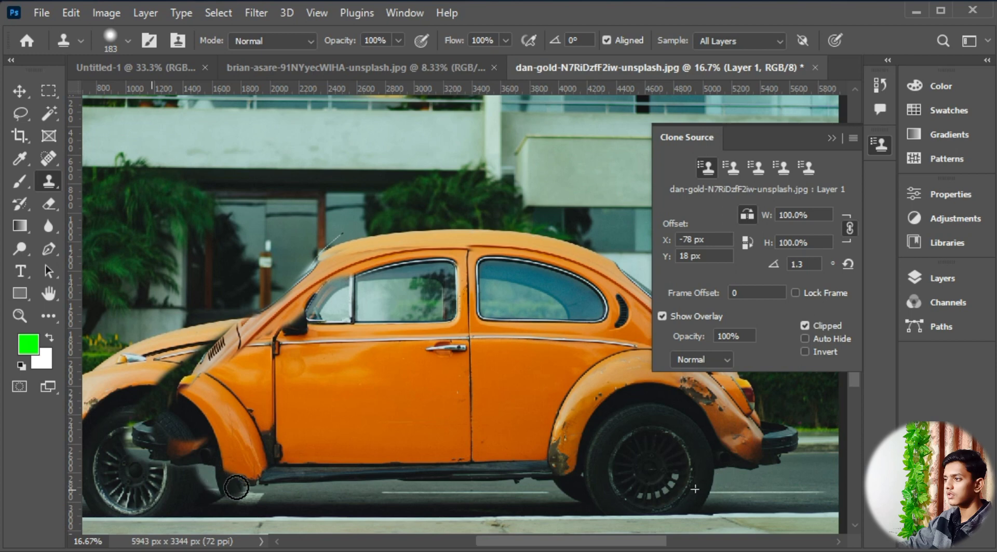
mouse_move(236, 487)
left_mouse_down()
mouse_move(329, 486)
mouse_move(347, 467)
mouse_move(430, 460)
left_mouse_up()
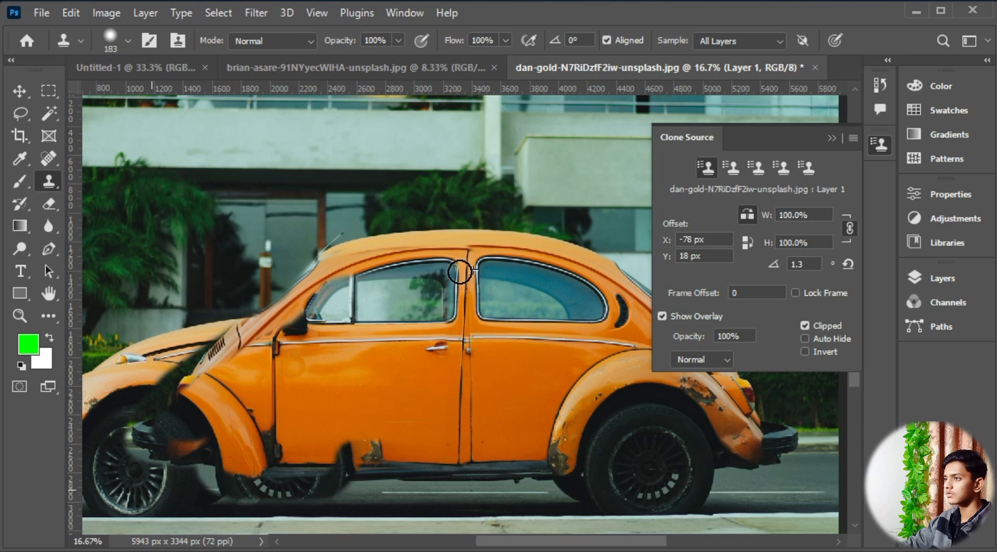
mouse_move(445, 261)
left_mouse_down()
mouse_move(376, 268)
mouse_move(312, 295)
mouse_move(217, 408)
mouse_move(322, 330)
mouse_move(347, 296)
mouse_move(234, 405)
mouse_move(204, 402)
mouse_move(240, 365)
mouse_move(330, 313)
mouse_move(312, 313)
mouse_move(217, 377)
mouse_move(147, 398)
mouse_move(161, 375)
left_mouse_up()
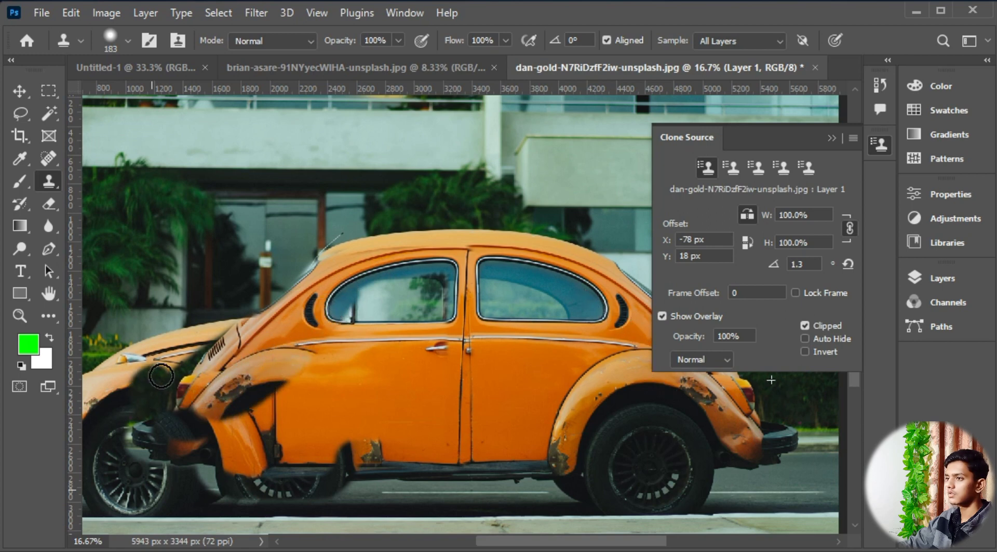
Step: Clone the mirrored rear fender, wheel and rear windscreen onto the car's front half, and clean up around the copied wheel and sill
mouse_move(243, 401)
left_mouse_down()
mouse_move(345, 391)
mouse_move(279, 393)
mouse_move(338, 365)
mouse_move(332, 402)
mouse_move(358, 338)
mouse_move(438, 322)
mouse_move(449, 382)
mouse_move(434, 341)
mouse_move(387, 357)
mouse_move(435, 366)
mouse_move(447, 385)
left_mouse_up()
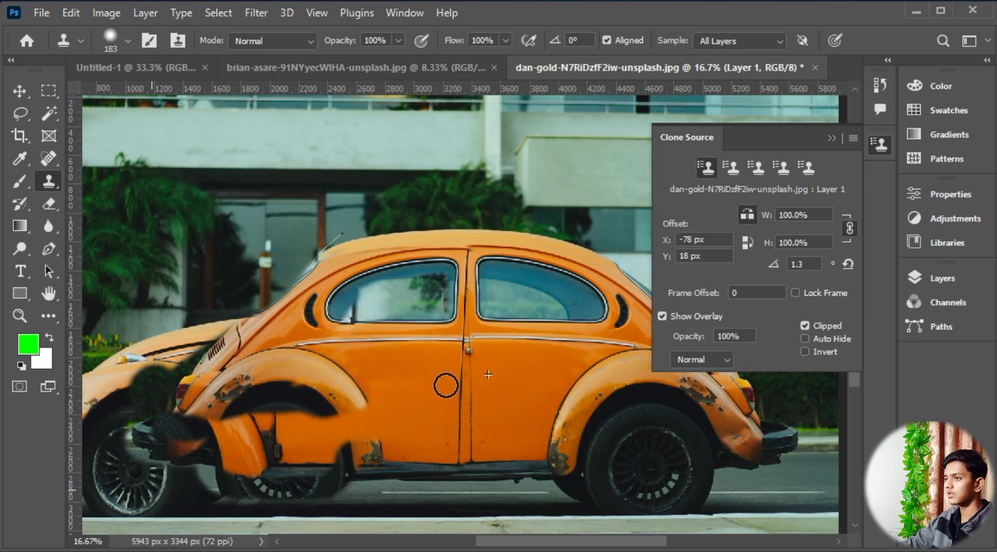
mouse_move(418, 451)
left_mouse_down()
mouse_move(385, 452)
mouse_move(375, 431)
mouse_move(382, 401)
mouse_move(418, 387)
left_mouse_up()
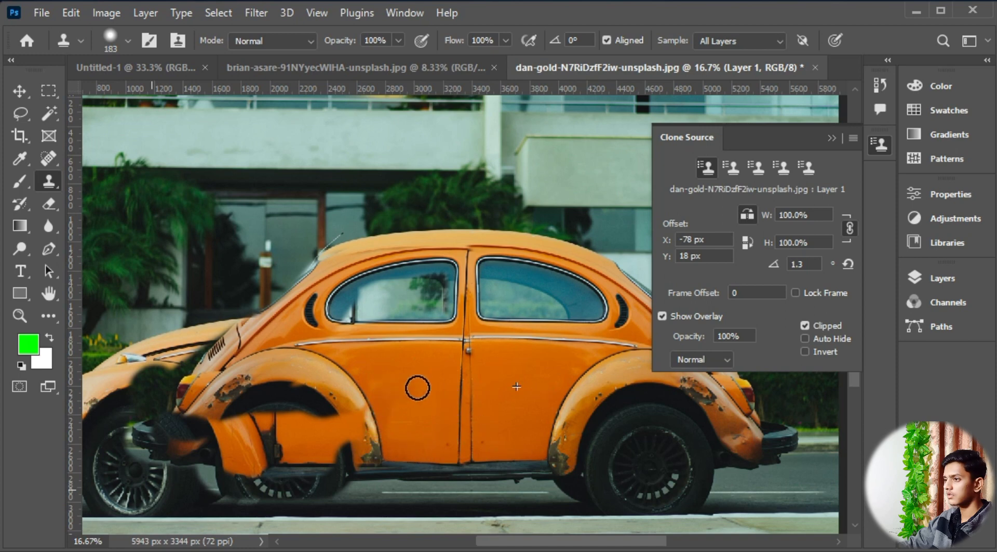
mouse_move(273, 375)
left_mouse_down()
mouse_move(380, 428)
mouse_move(212, 434)
mouse_move(235, 426)
mouse_move(370, 422)
mouse_move(367, 441)
mouse_move(224, 471)
mouse_move(329, 471)
mouse_move(287, 477)
mouse_move(223, 458)
mouse_move(371, 443)
mouse_move(358, 404)
mouse_move(240, 420)
mouse_move(212, 406)
mouse_move(229, 375)
mouse_move(211, 384)
mouse_move(180, 437)
mouse_move(201, 448)
mouse_move(171, 448)
mouse_move(142, 431)
mouse_move(192, 399)
left_mouse_up()
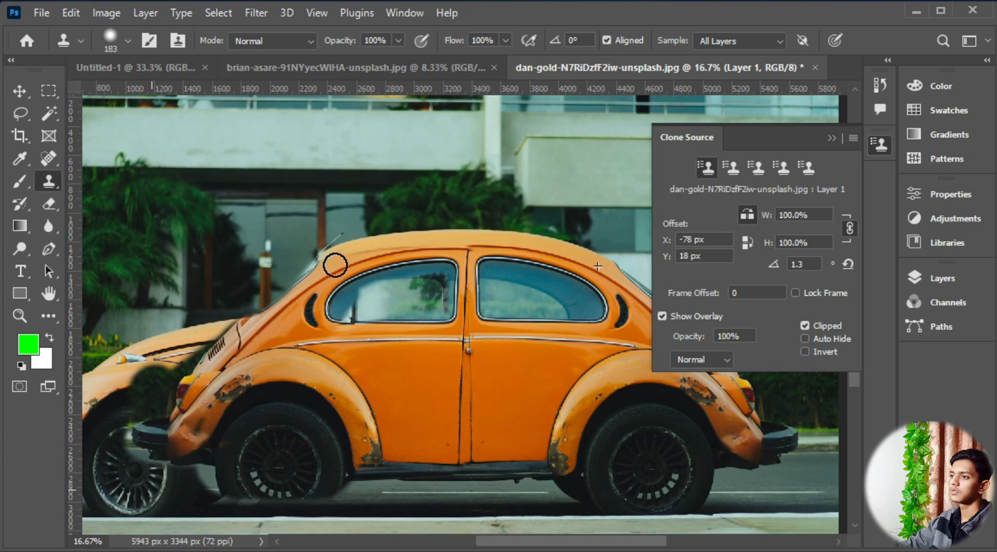
left_click_drag(305, 278, 252, 316)
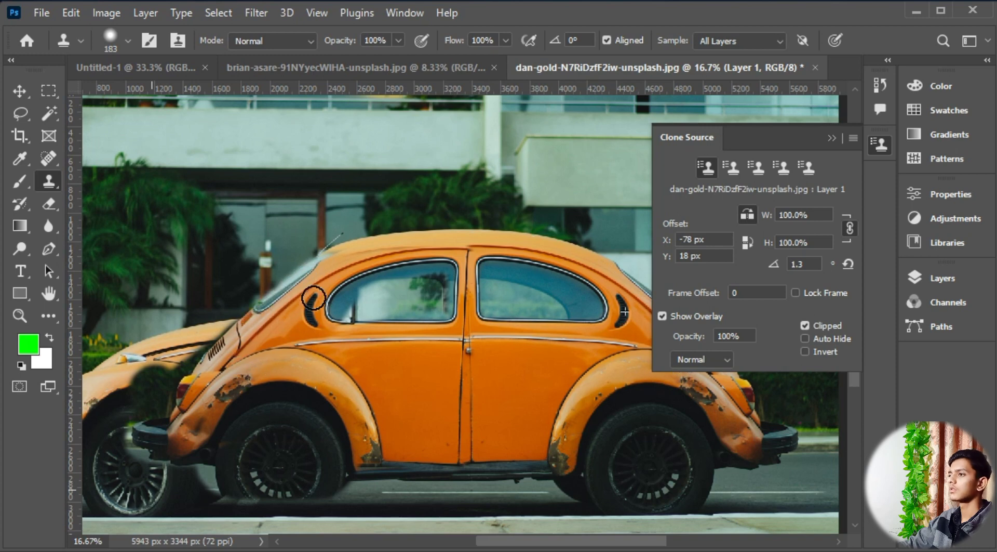
mouse_move(349, 265)
left_mouse_down()
mouse_move(428, 256)
mouse_move(470, 270)
mouse_move(468, 311)
left_mouse_up()
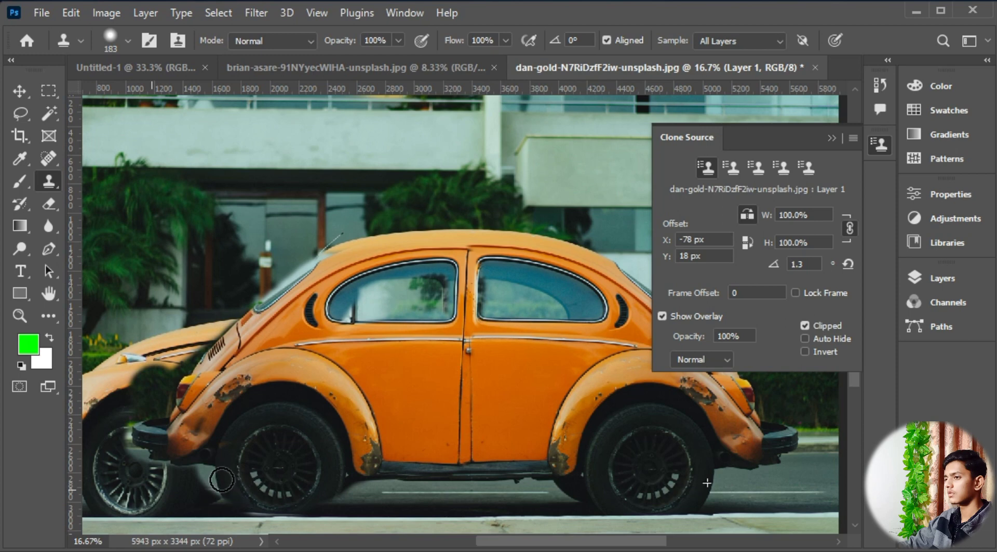
Step: Clone the mirrored hedge, road and kerb over the leftover front bonnet and wheel beside the new bumper
mouse_move(214, 502)
left_mouse_down()
mouse_move(194, 478)
mouse_move(142, 471)
mouse_move(139, 483)
mouse_move(210, 512)
mouse_move(147, 505)
mouse_move(118, 431)
left_mouse_up()
mouse_move(163, 398)
left_mouse_down()
mouse_move(168, 366)
mouse_move(224, 315)
mouse_move(141, 357)
mouse_move(130, 378)
mouse_move(177, 387)
mouse_move(176, 334)
mouse_move(122, 358)
mouse_move(97, 417)
mouse_move(144, 408)
mouse_move(136, 363)
mouse_move(96, 373)
mouse_move(81, 439)
left_mouse_up()
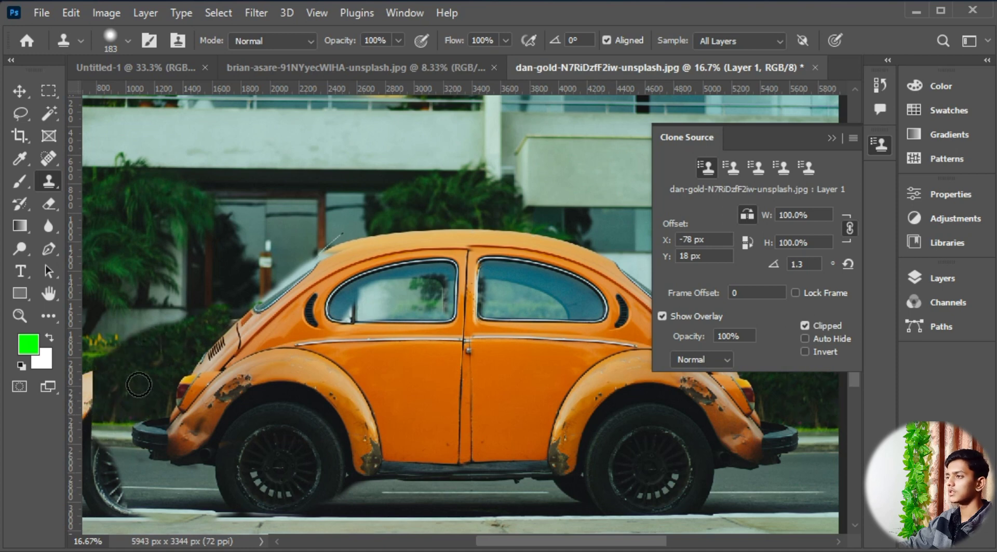
scroll(273, 363, "left", 5)
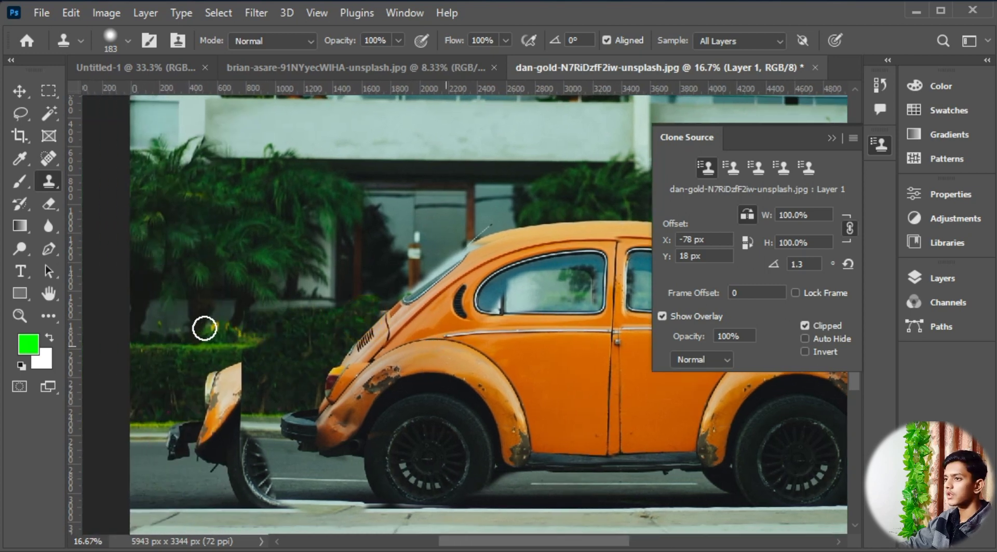
mouse_move(238, 372)
left_mouse_down()
mouse_move(229, 489)
mouse_move(254, 427)
mouse_move(265, 480)
mouse_move(377, 516)
mouse_move(635, 516)
left_mouse_up()
left_click_drag(750, 456, 587, 462)
key("ctrl+z")
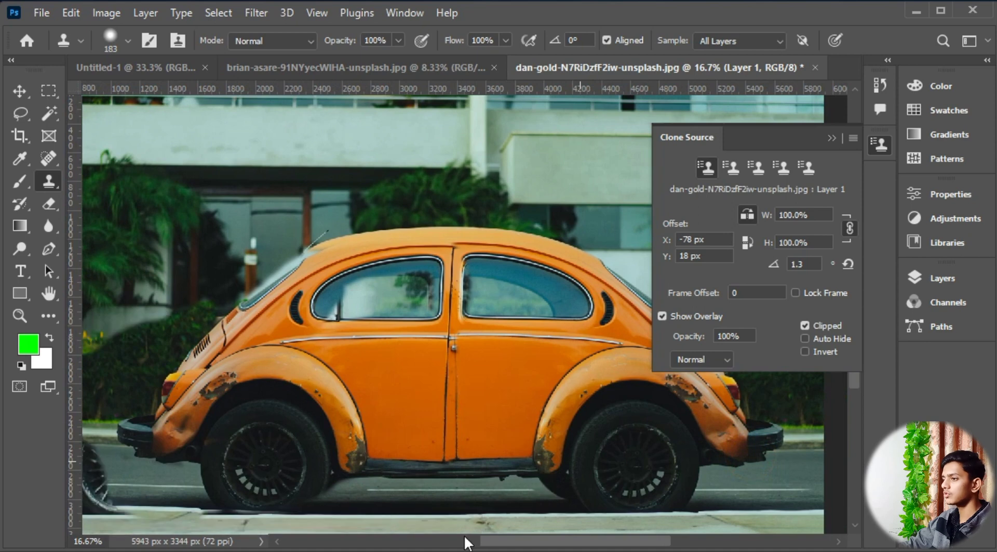
mouse_move(181, 323)
left_mouse_down()
mouse_move(115, 322)
mouse_move(61, 340)
left_mouse_up()
mouse_move(88, 392)
left_mouse_down()
mouse_move(91, 524)
mouse_move(105, 497)
mouse_move(105, 455)
mouse_move(109, 501)
mouse_move(399, 534)
left_mouse_up()
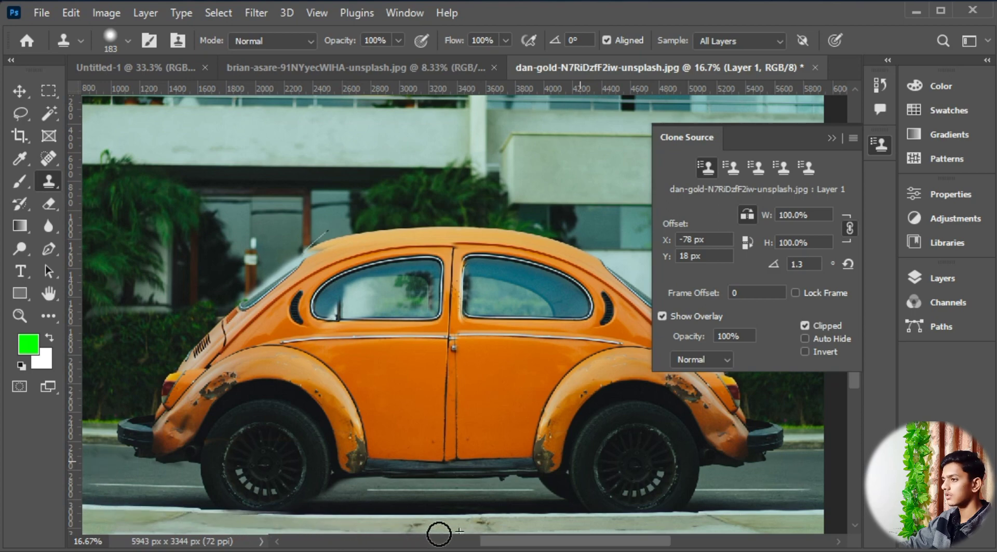
Step: Check the whole mirrored car photo and its layer stack, with the clone source settings closed
key("ctrl+minus")
key("ctrl+minus")
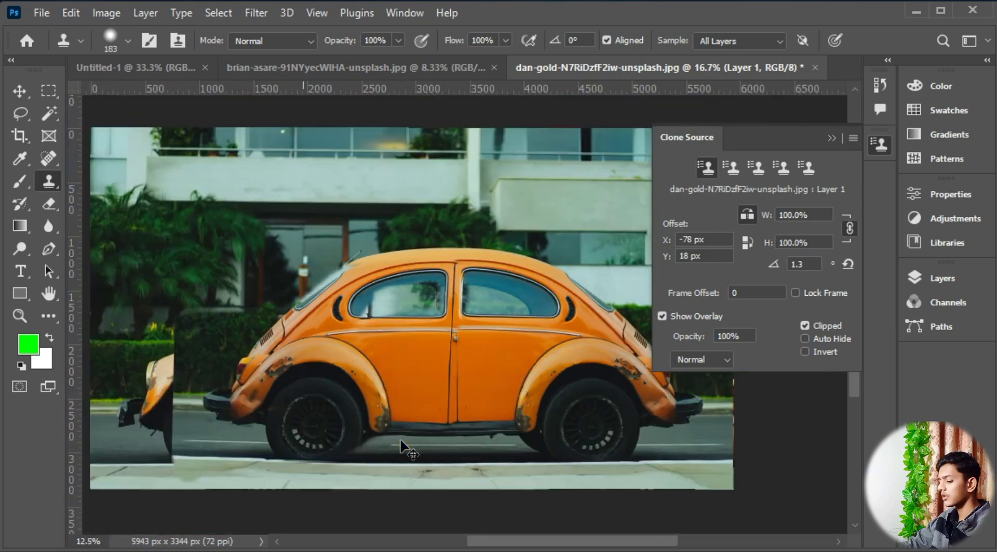
left_click_drag(376, 356, 316, 393)
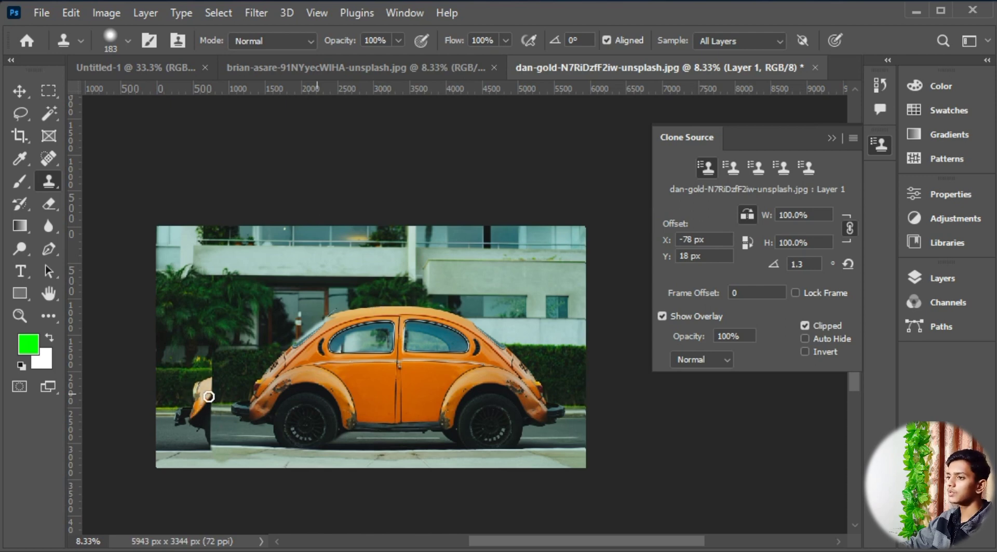
left_click(831, 137)
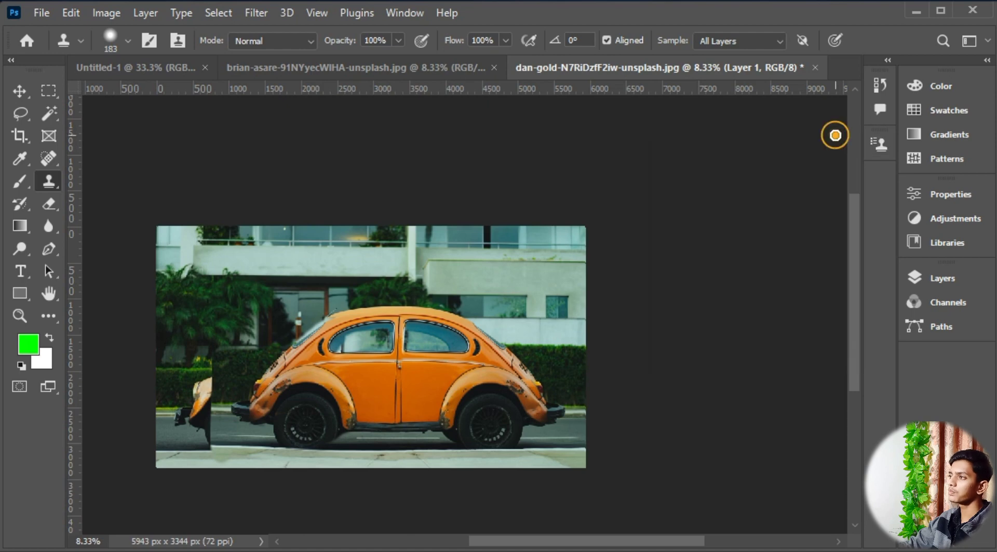
left_click(942, 279)
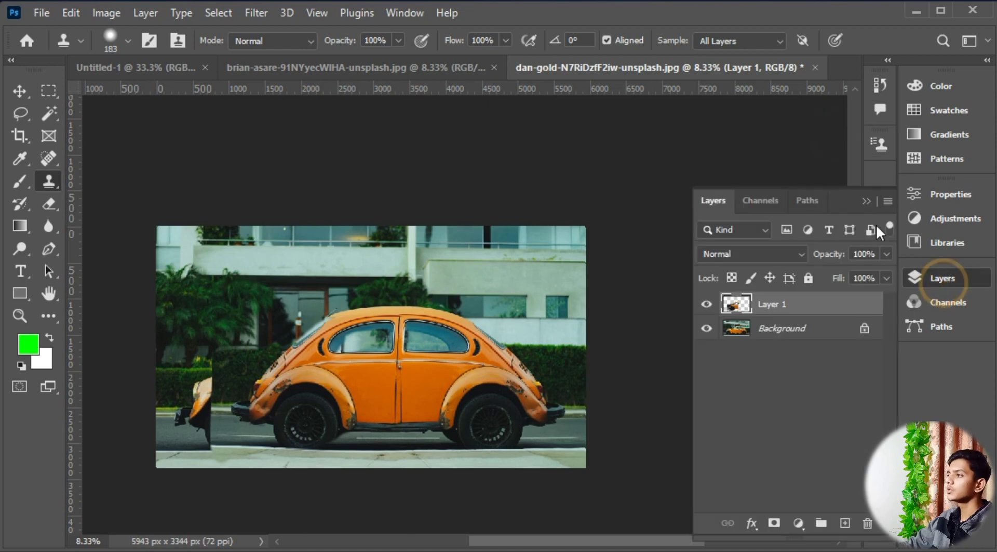
left_click(866, 201)
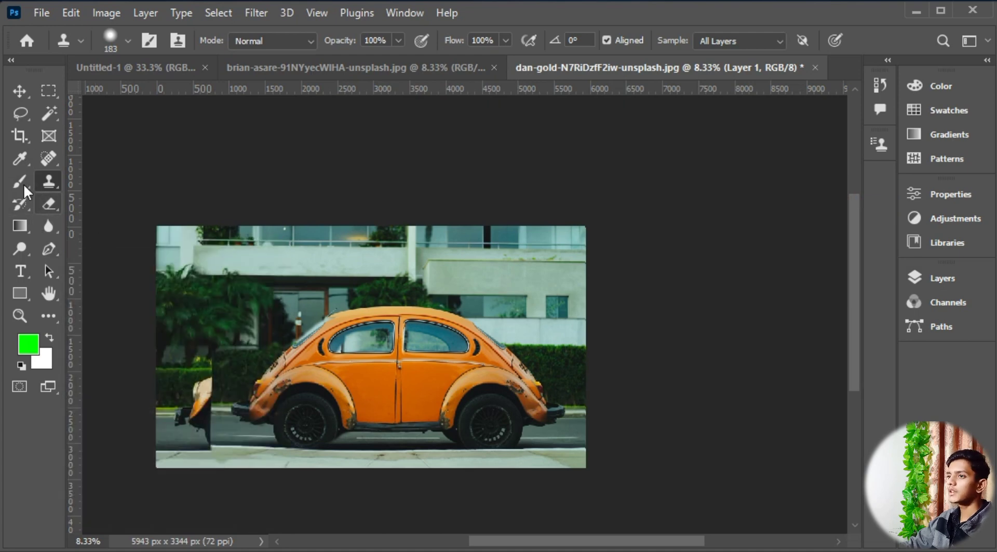
Step: Crop away the left side with the leftover car front, leaving the photo about 5080 px wide, and fit it to the view
left_click(19, 136)
left_click_drag(160, 346, 191, 346)
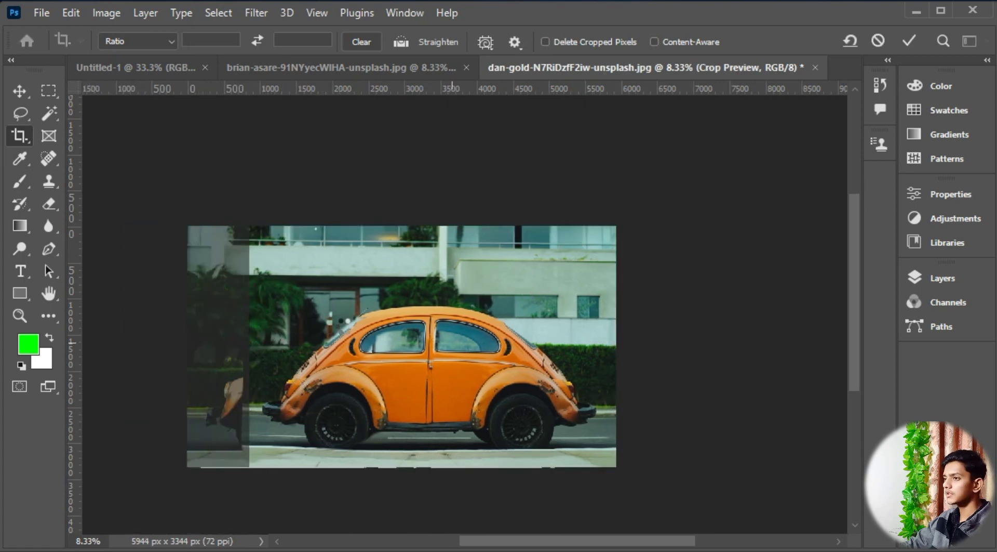
key("Return")
key("ctrl+0")
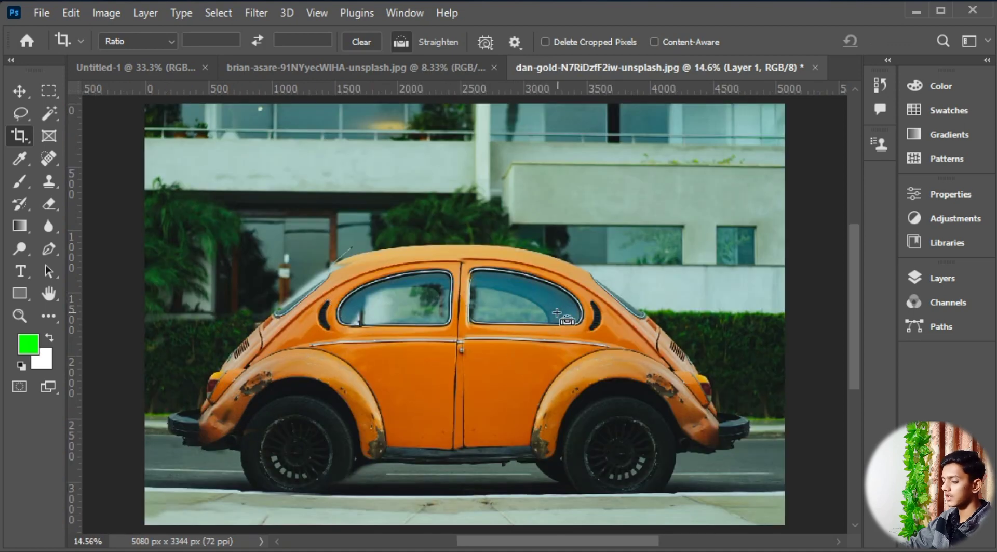
Step: Examine the seam between the two car halves around the windows, door gap and roof
scroll(557, 312, "up", 5)
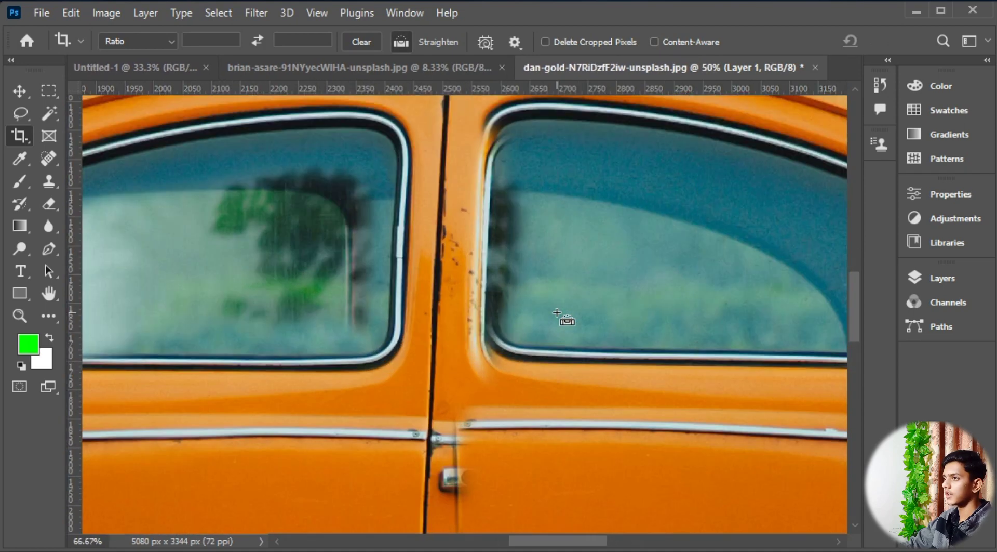
scroll(557, 313, "down", 4)
scroll(557, 312, "up", 1)
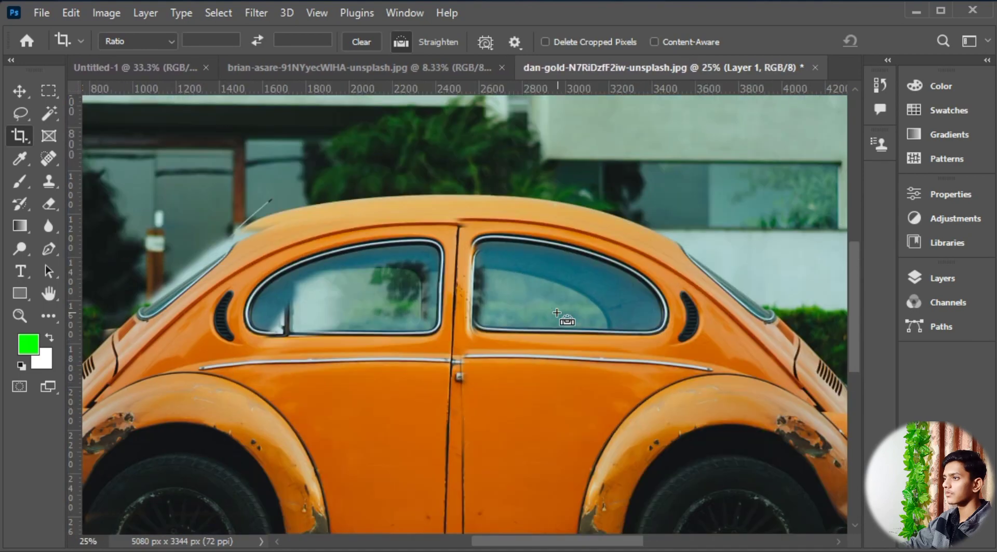
scroll(557, 312, "up", 1)
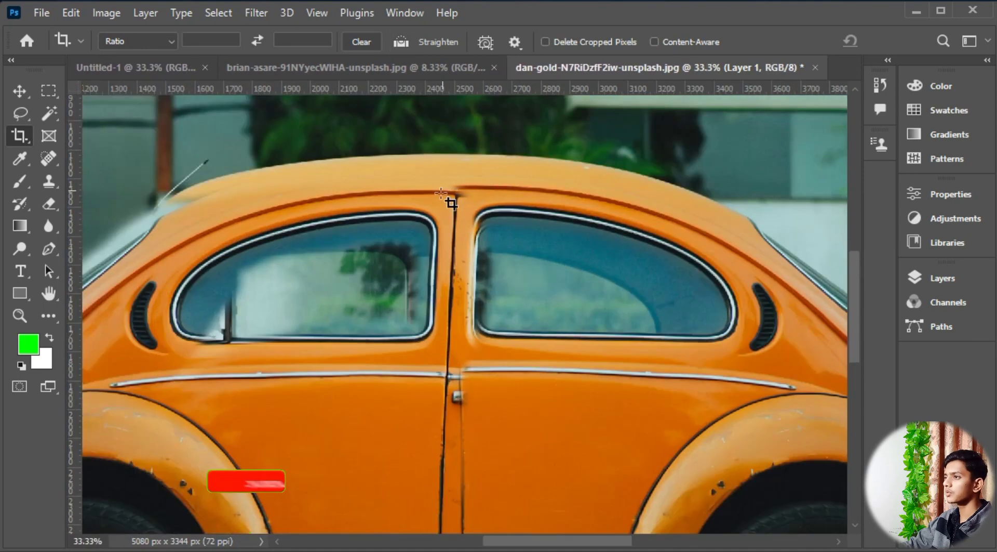